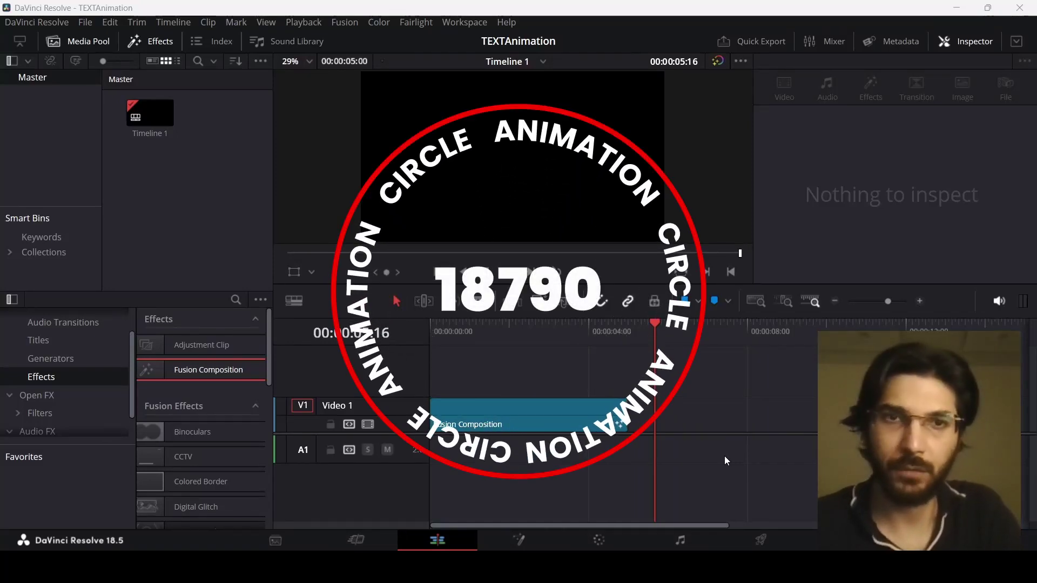
Step: Add a new Fusion Composition clip to Video 1 at the playhead and open it in the Fusion page
scroll(569, 405, right, 3)
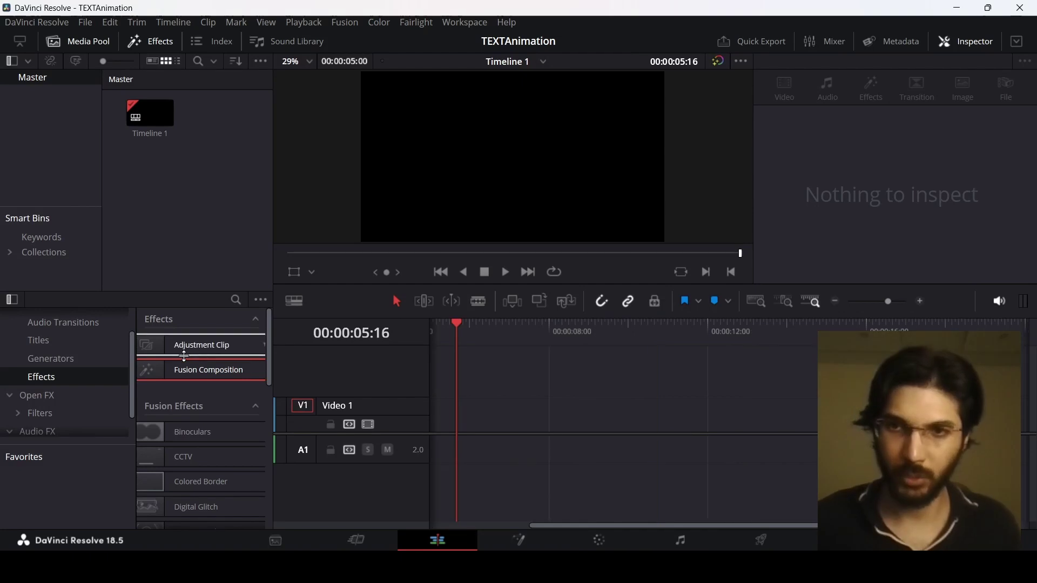
drag(197, 370, 558, 426)
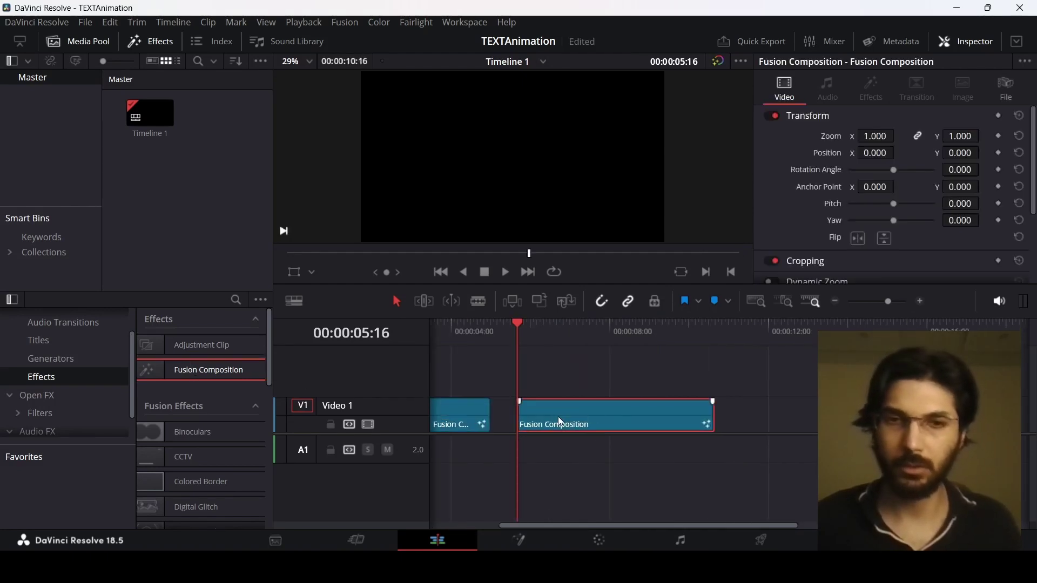
right_click(558, 419)
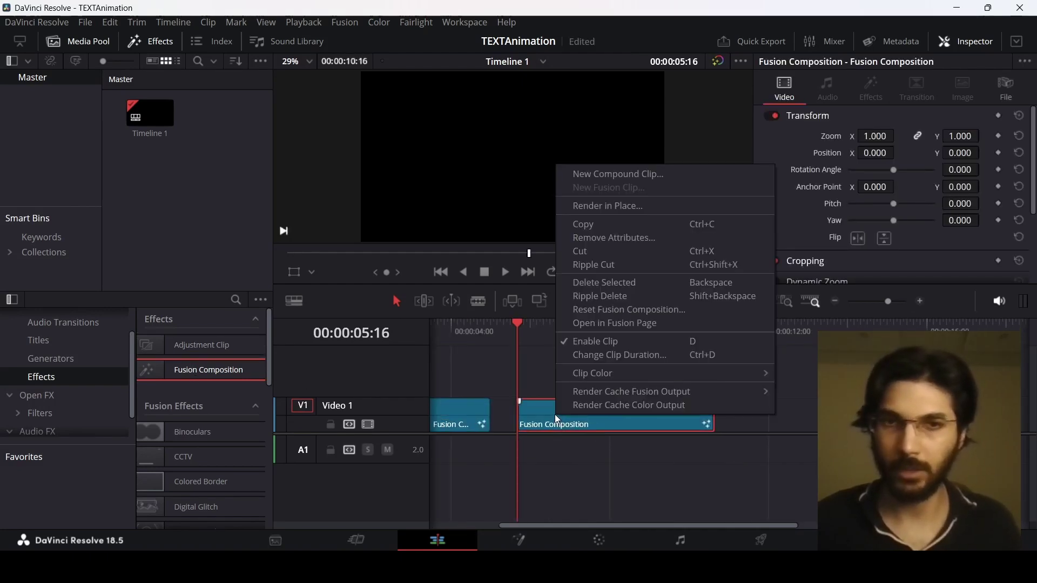
click(615, 324)
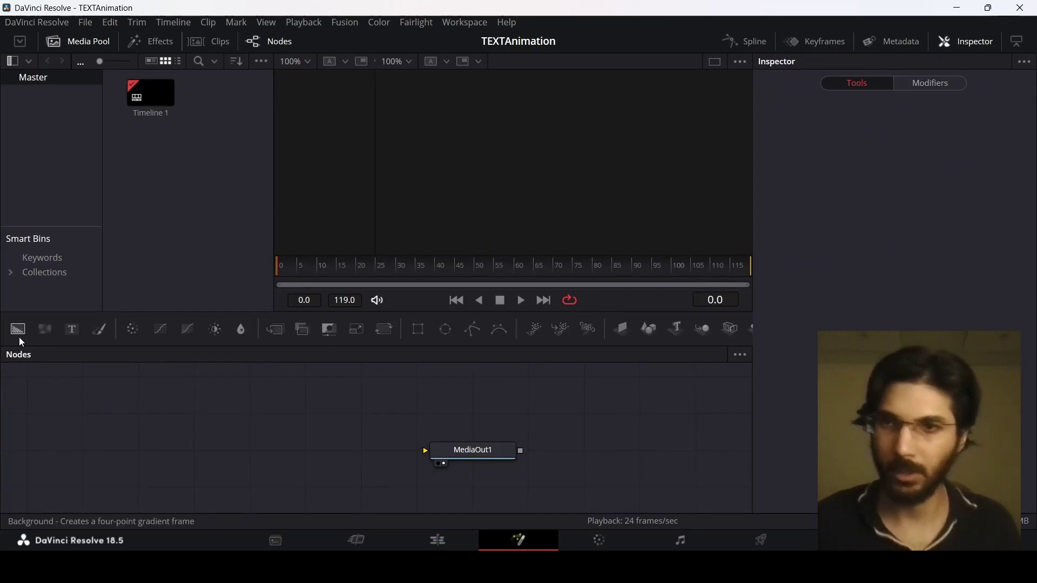
Step: Add a Background node feeding MediaOut1 and merge a Text node over it
drag(17, 329, 487, 467)
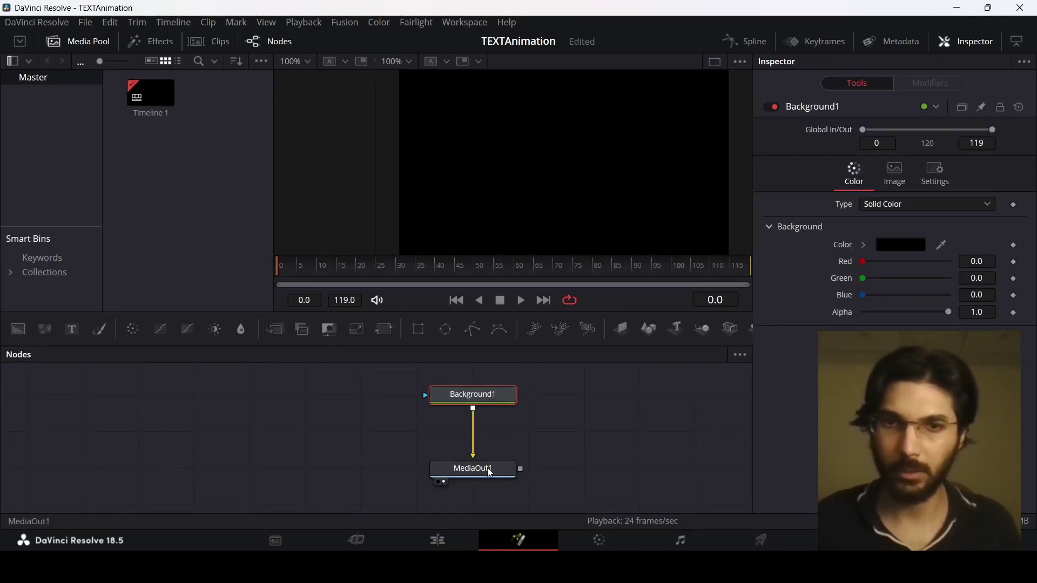
drag(72, 329, 473, 400)
click(307, 438)
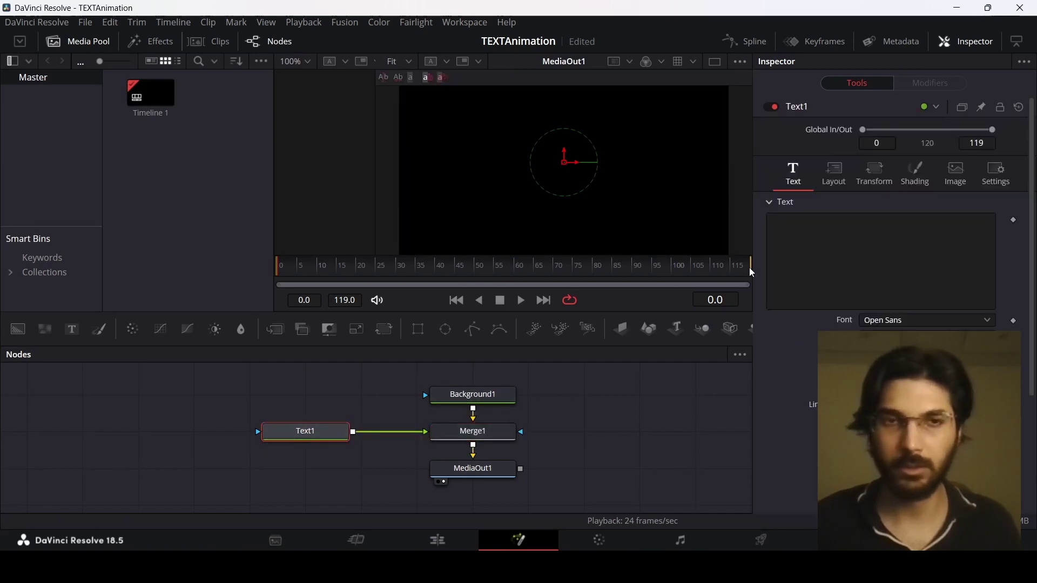
Step: Set the Text1 node's content to 18790 in the Poppins font with the Black style
click(810, 231)
text(18790)
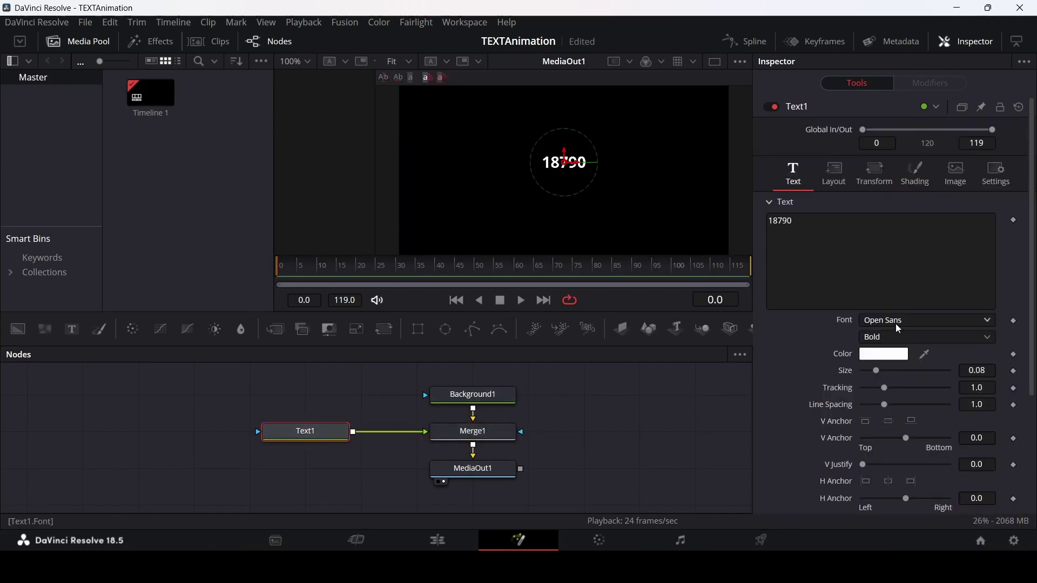
click(895, 321)
text(pop)
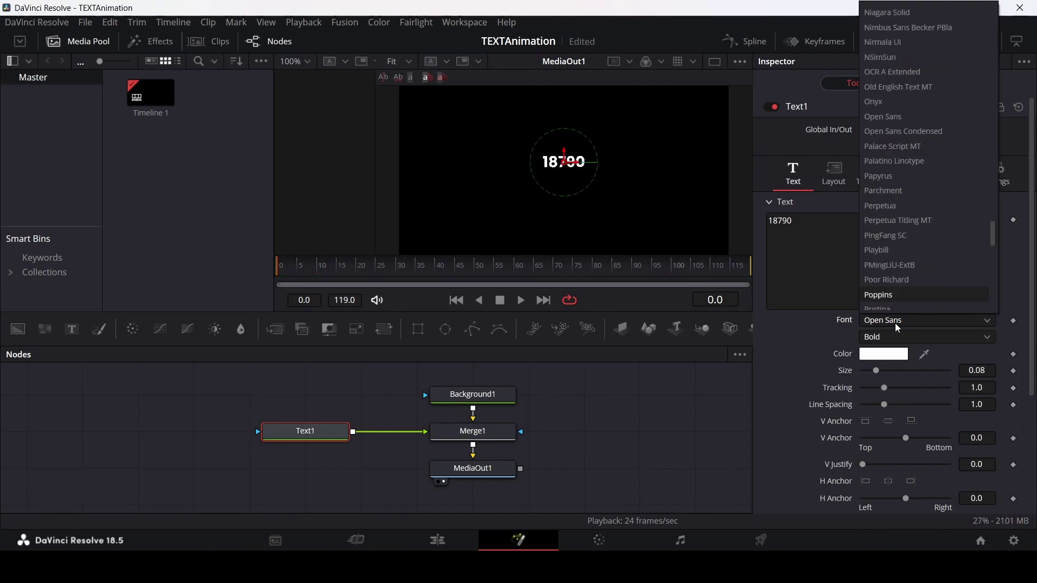
key(Return)
click(898, 337)
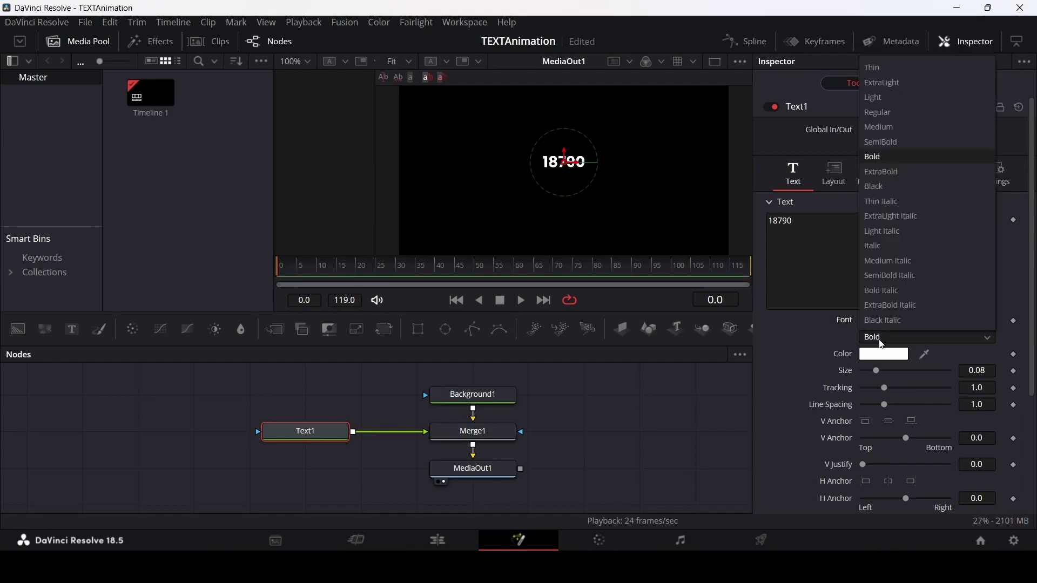
click(879, 188)
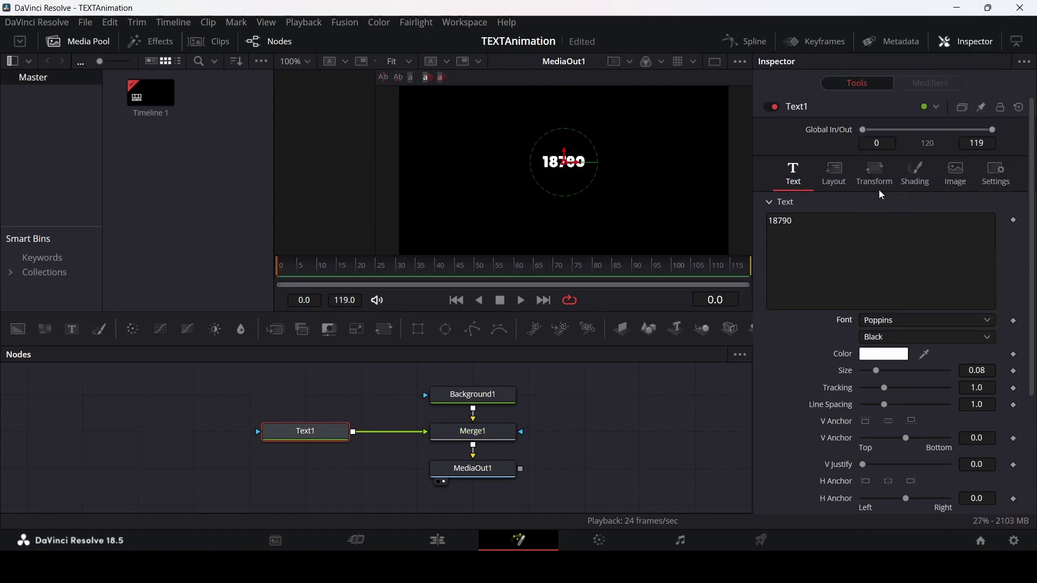
Step: Add a second Text node below Text1 and merge it into the flow between Merge1 and MediaOut1
scroll(424, 390, down, 2)
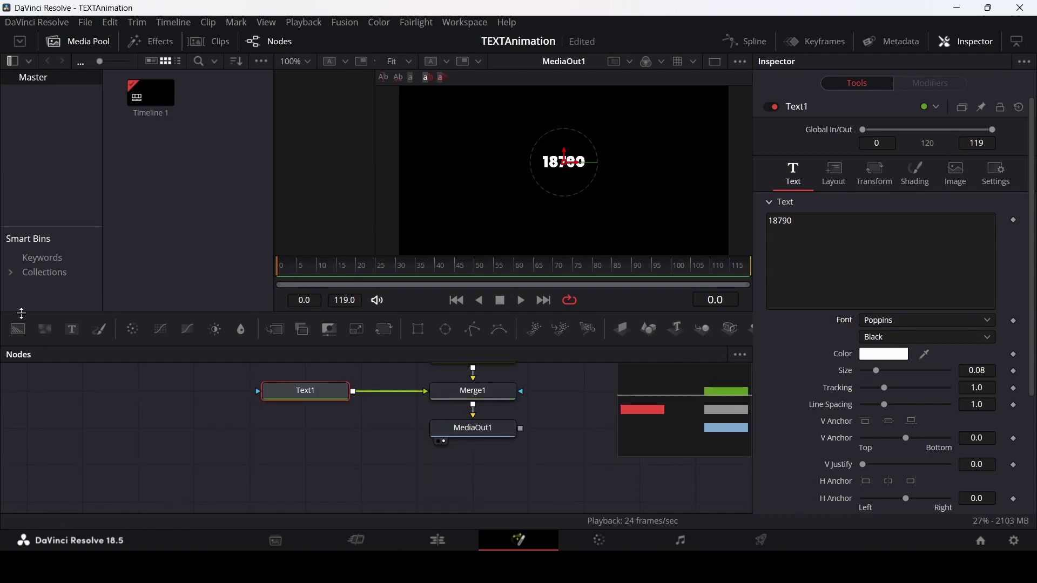
drag(72, 330, 317, 432)
drag(470, 429, 469, 465)
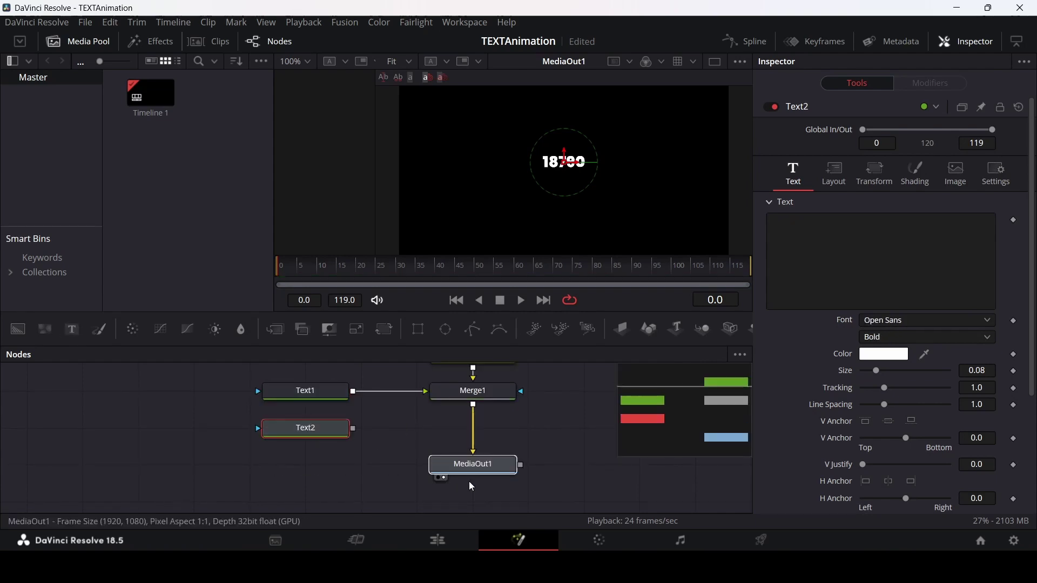
drag(354, 430, 475, 405)
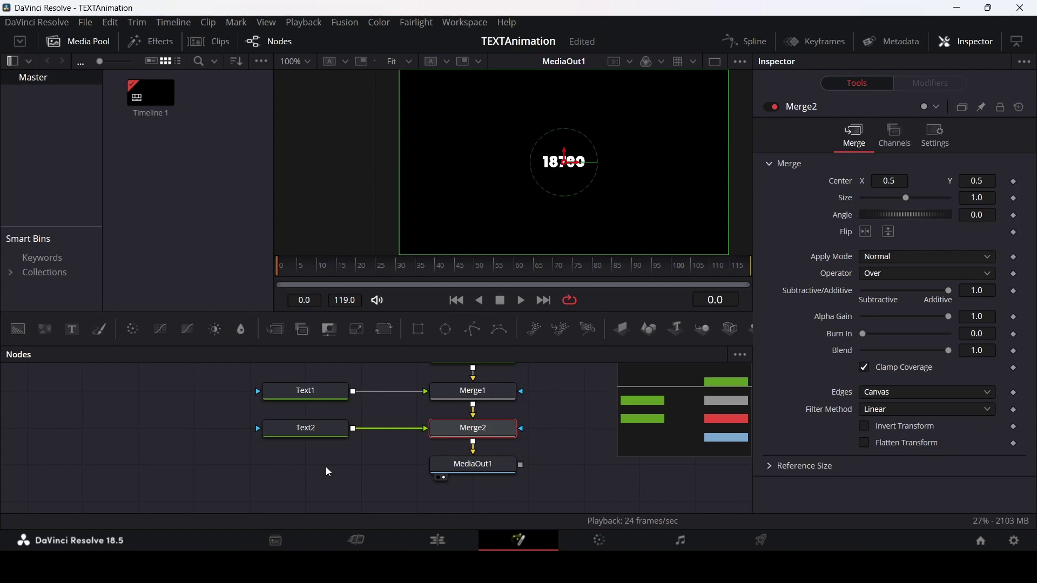
Step: Enter CIRCLE ANIMATION as the text of the Text2 node
click(297, 431)
click(738, 264)
click(805, 240)
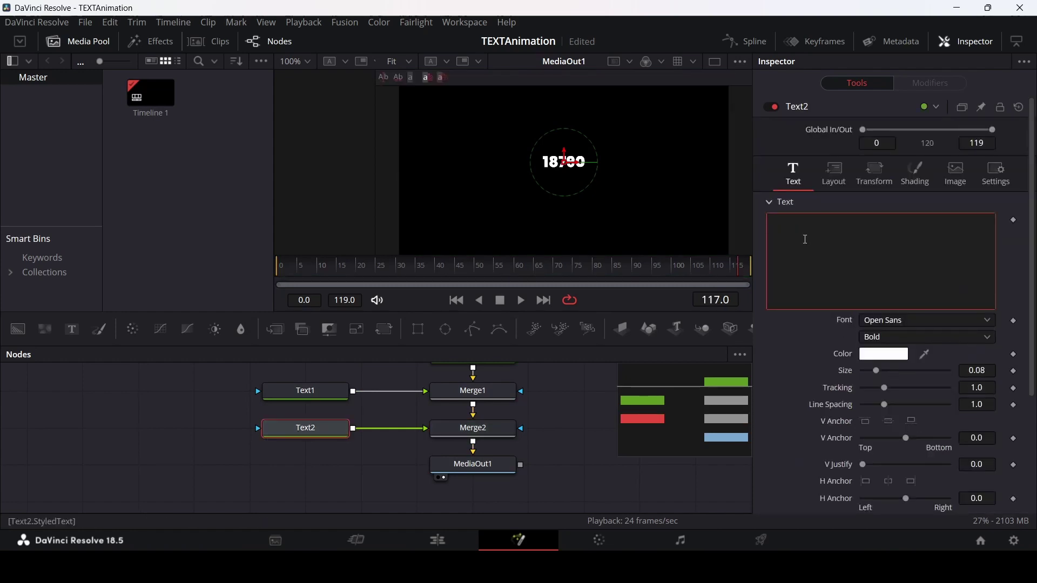
text(CIRCLE ANI)
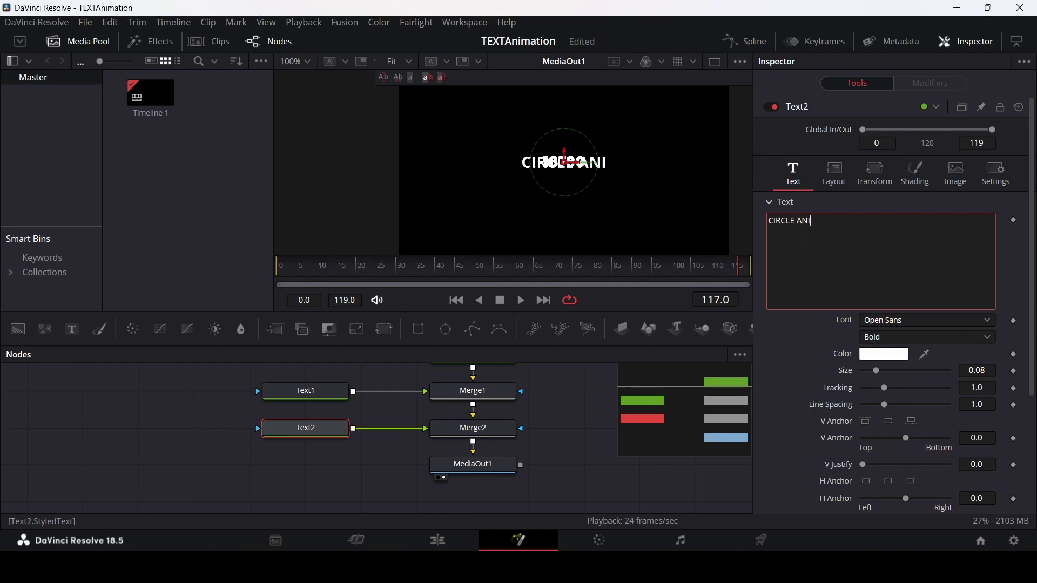
text(MATION)
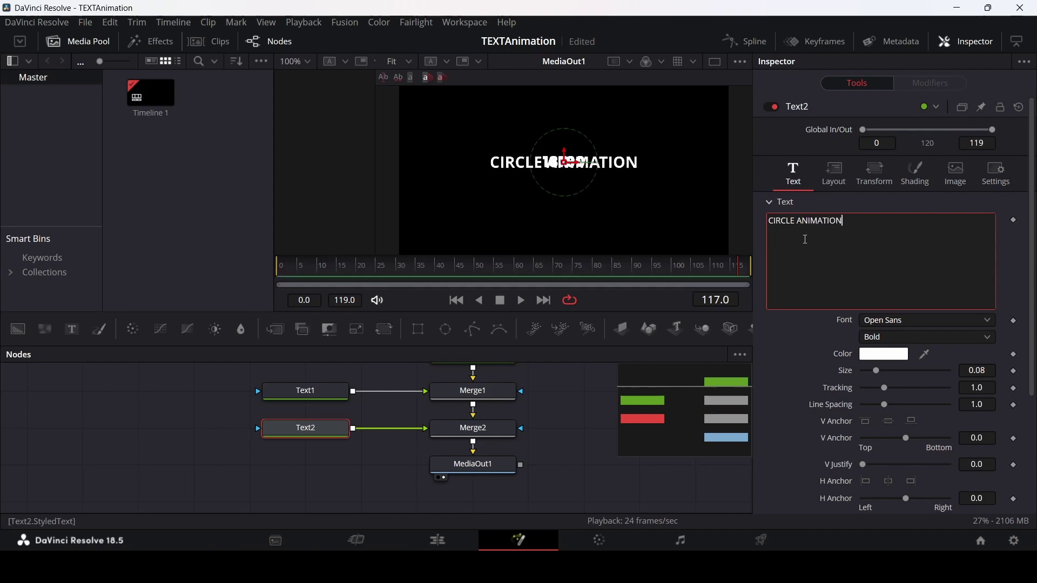
Step: Set the Text2 font to Poppins, keeping the Bold style
click(882, 323)
text(pop)
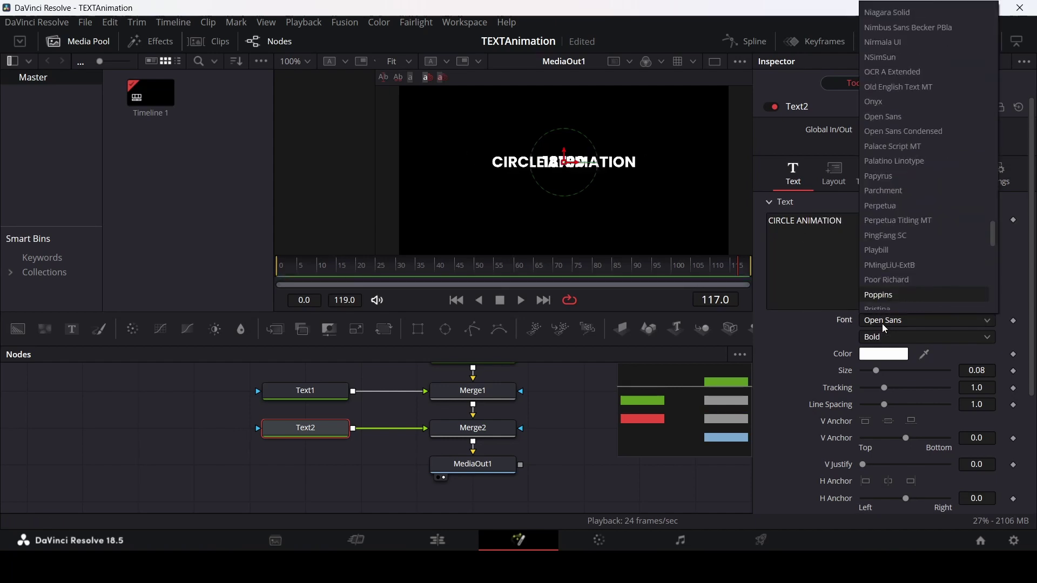
key(Return)
click(880, 338)
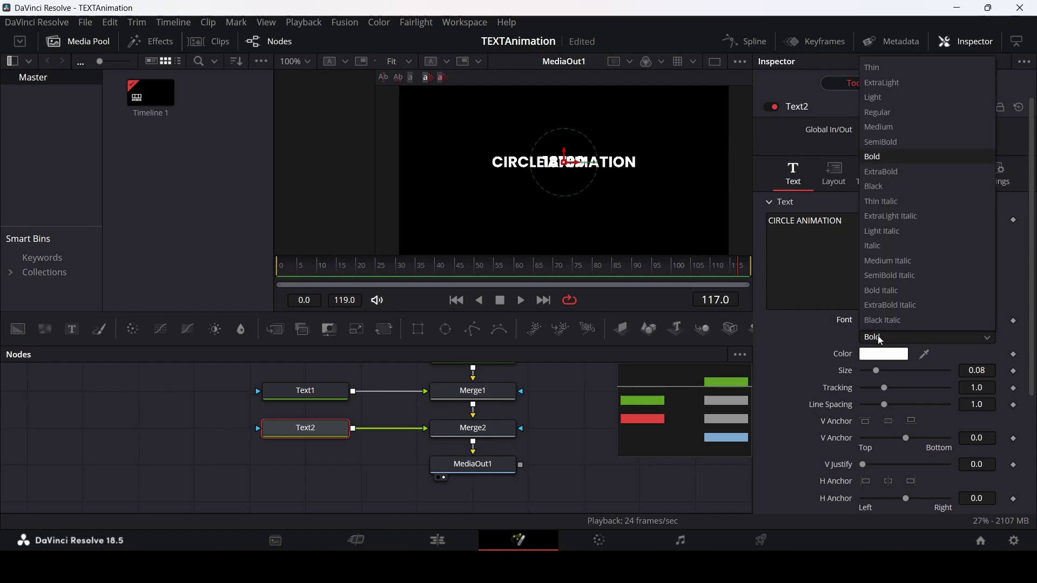
click(880, 340)
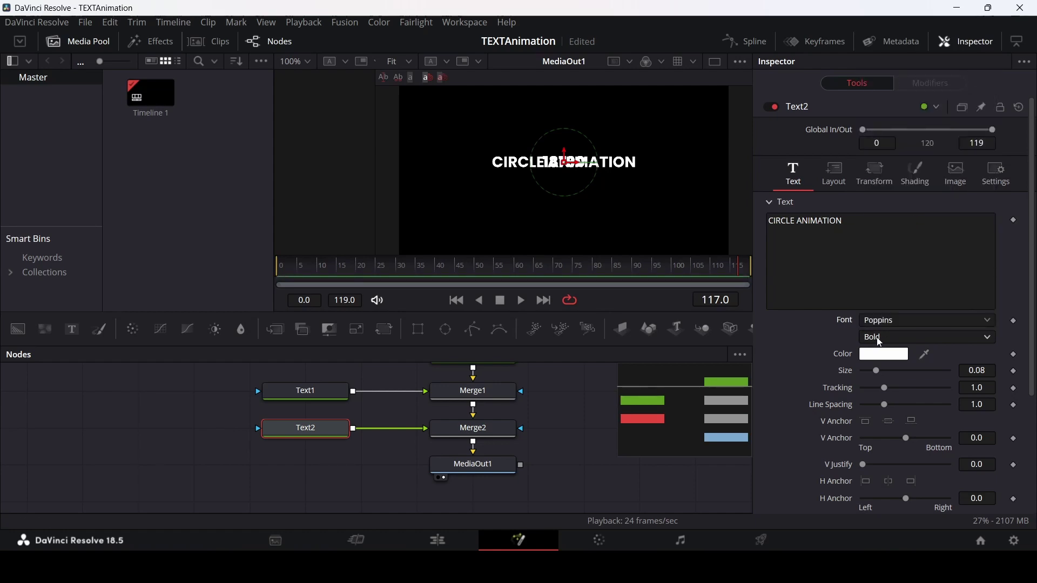
Step: Change the Text2 layout type from Point to Circle
click(829, 176)
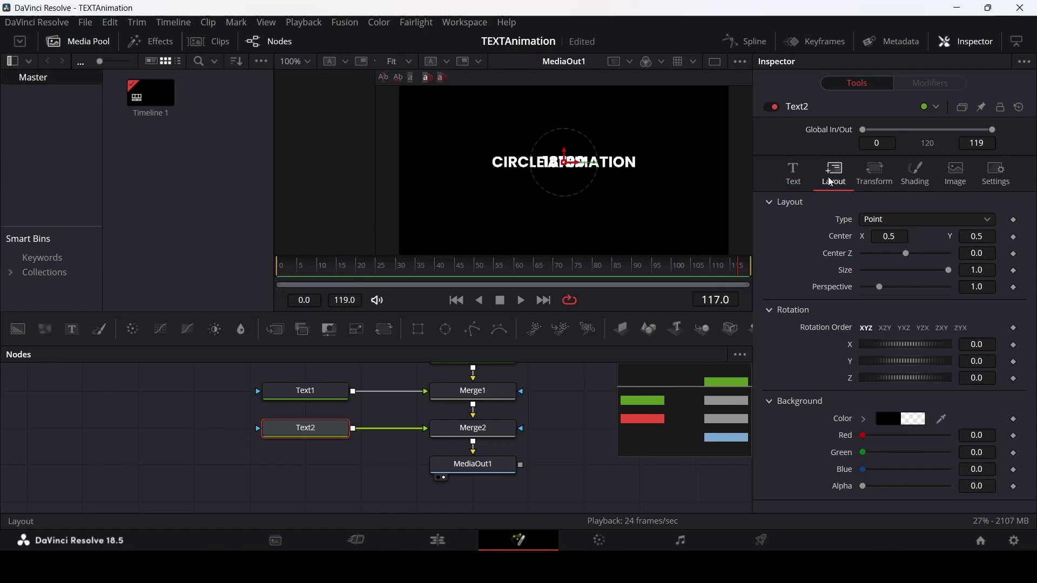
click(879, 221)
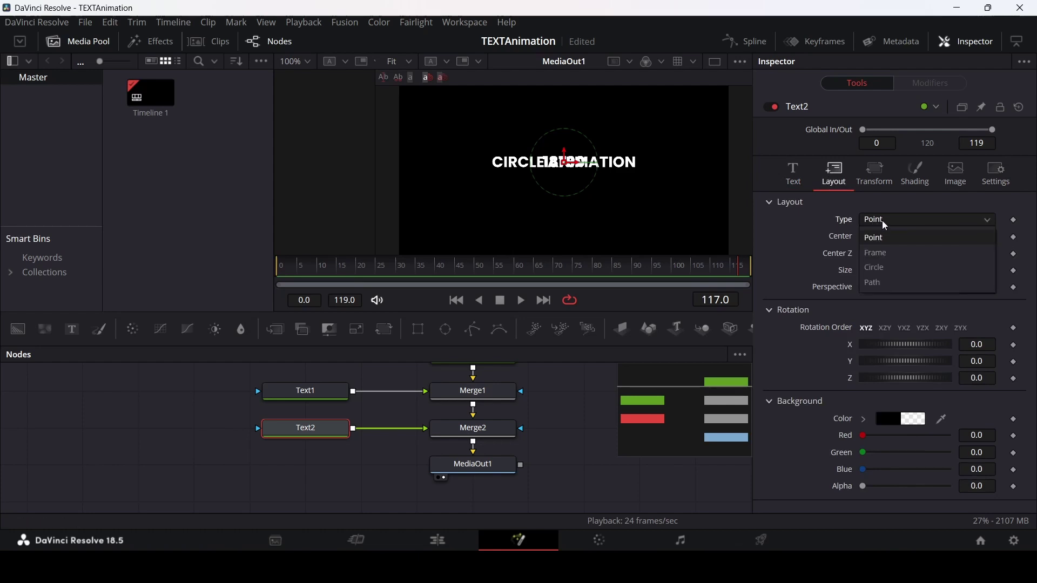
click(879, 269)
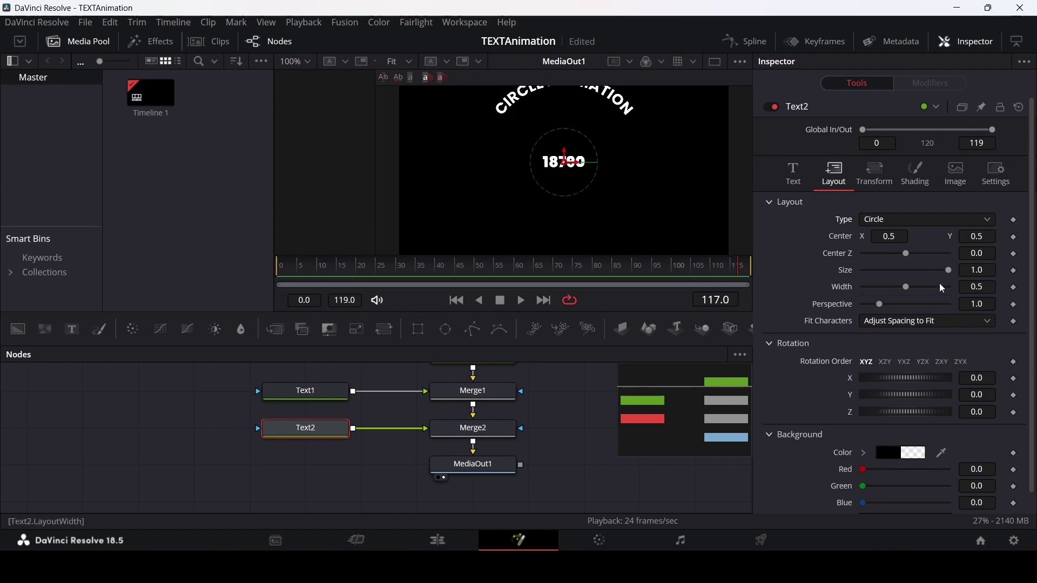
Step: Duplicate the phrase CIRCLE ANIMATION in Text2 so it appears three times, separated by spaces
click(791, 176)
drag(849, 236, 780, 233)
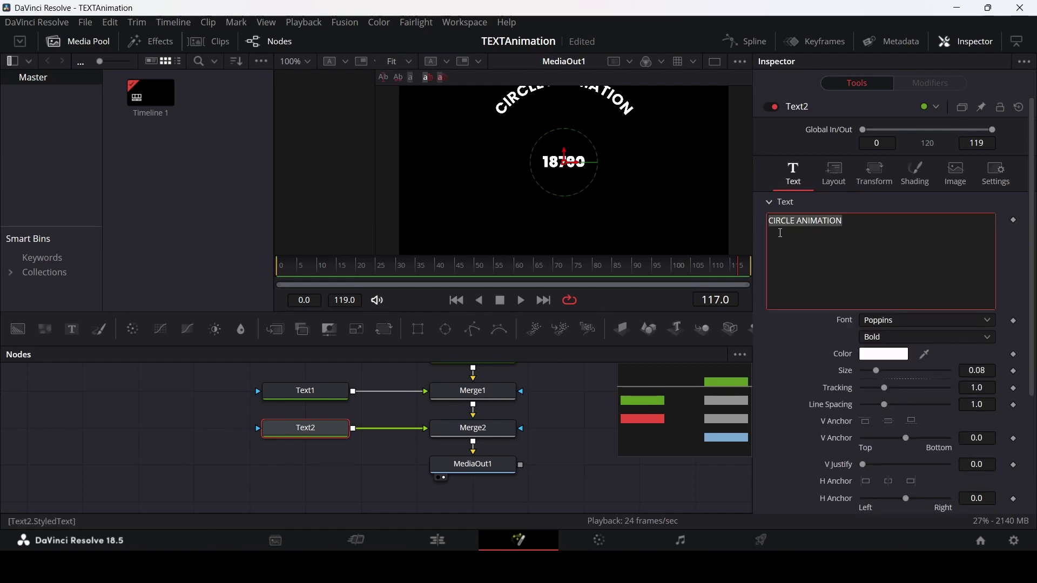
key(ctrl+c)
click(884, 230)
key(ctrl+v)
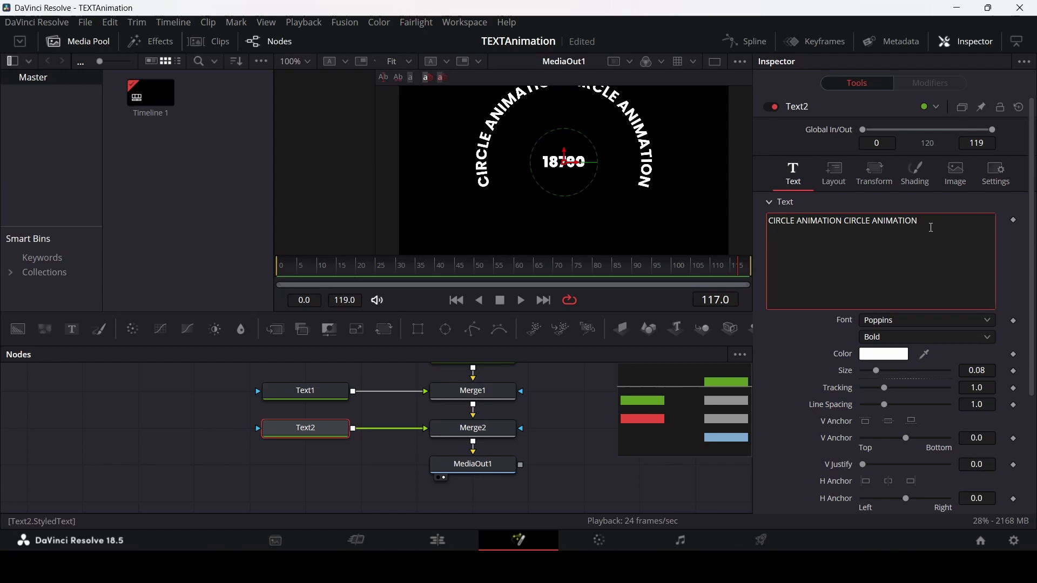
key(ctrl+v)
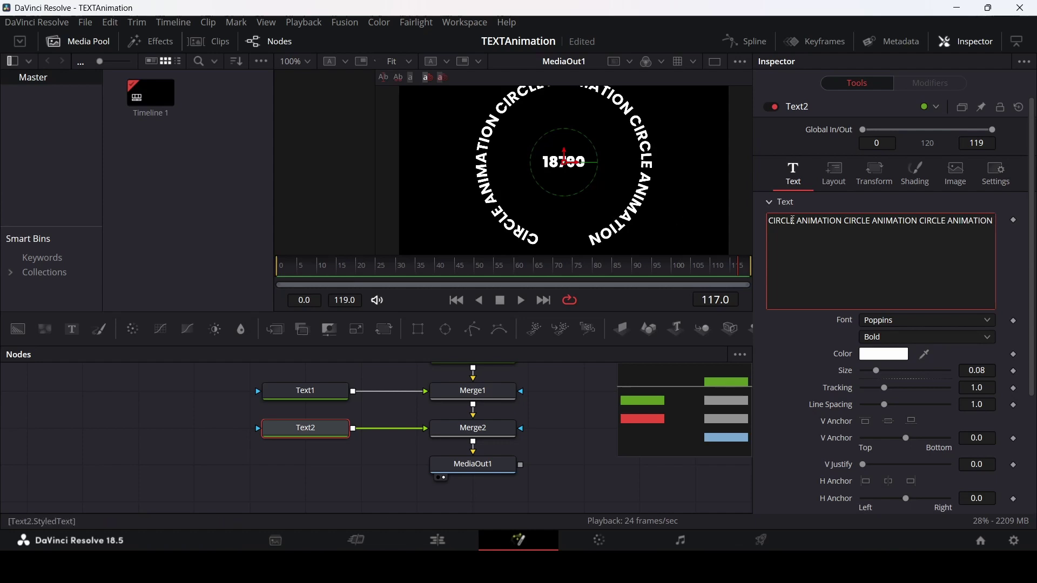
Step: Set the Text2 transform to apply to Words
click(875, 178)
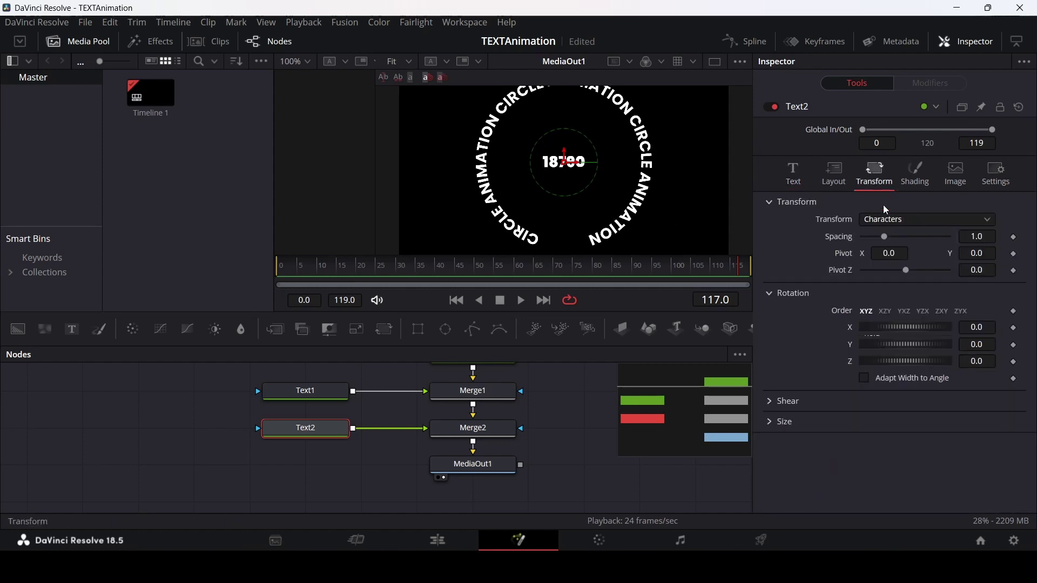
click(885, 219)
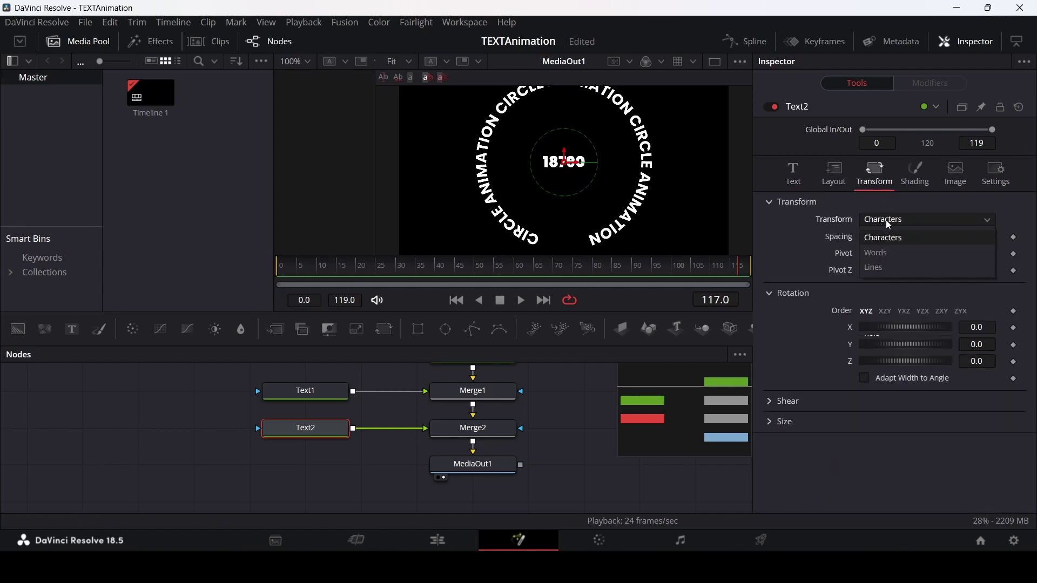
click(889, 252)
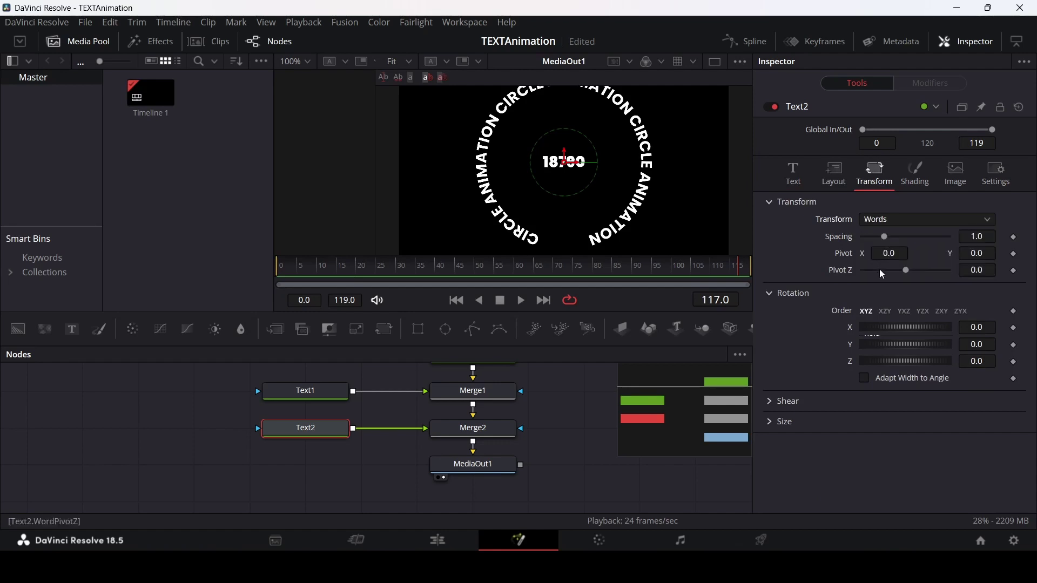
Step: Try wider word spacing and a circle layout width of 0.457 on Text2, undoing each change
drag(883, 237, 932, 235)
key(ctrl+z)
click(834, 176)
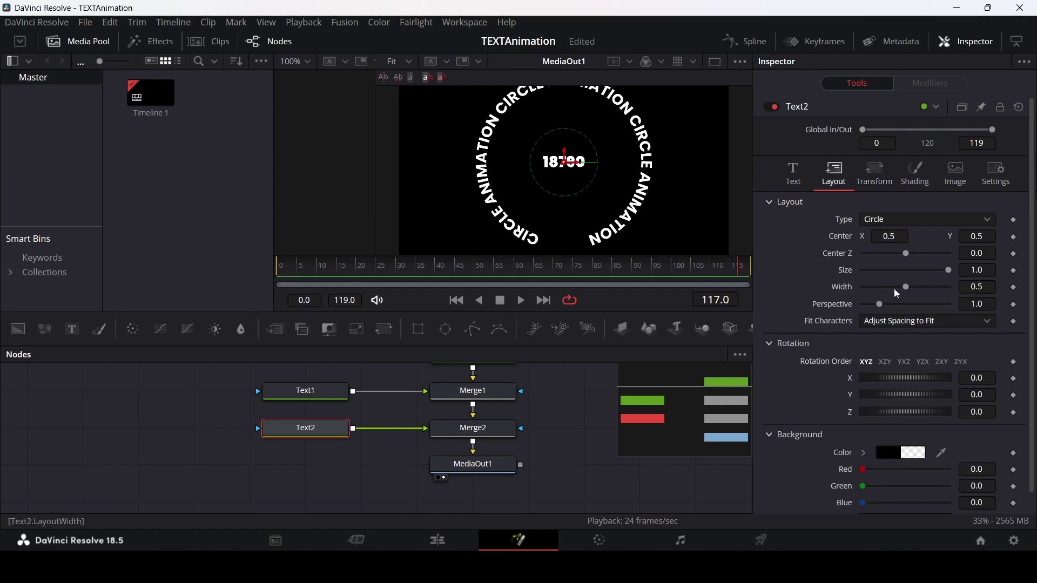
drag(907, 287, 904, 289)
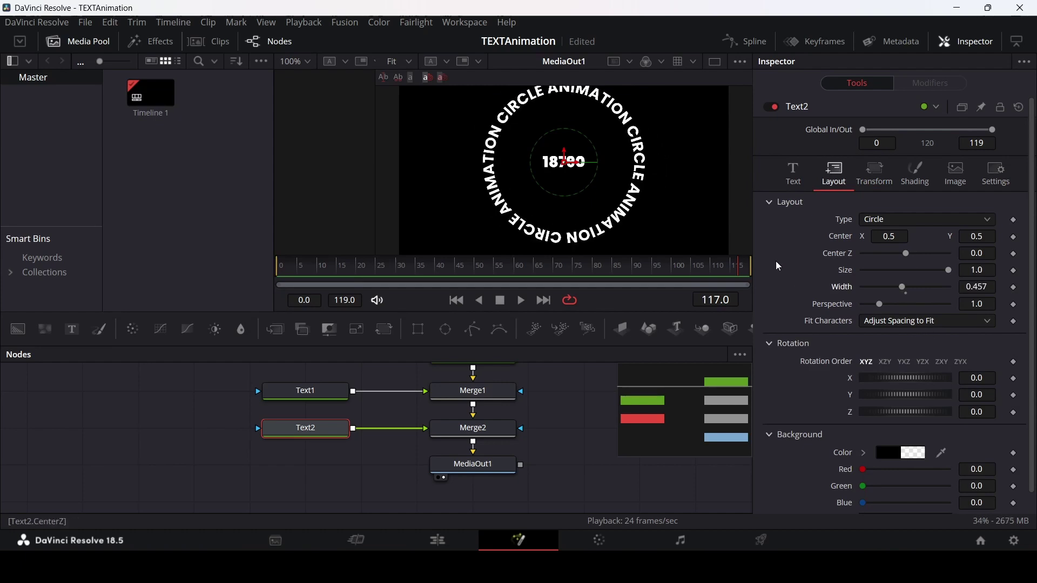
key(ctrl+z)
Step: Increase the word spacing of Text2 to about 3.4
click(885, 185)
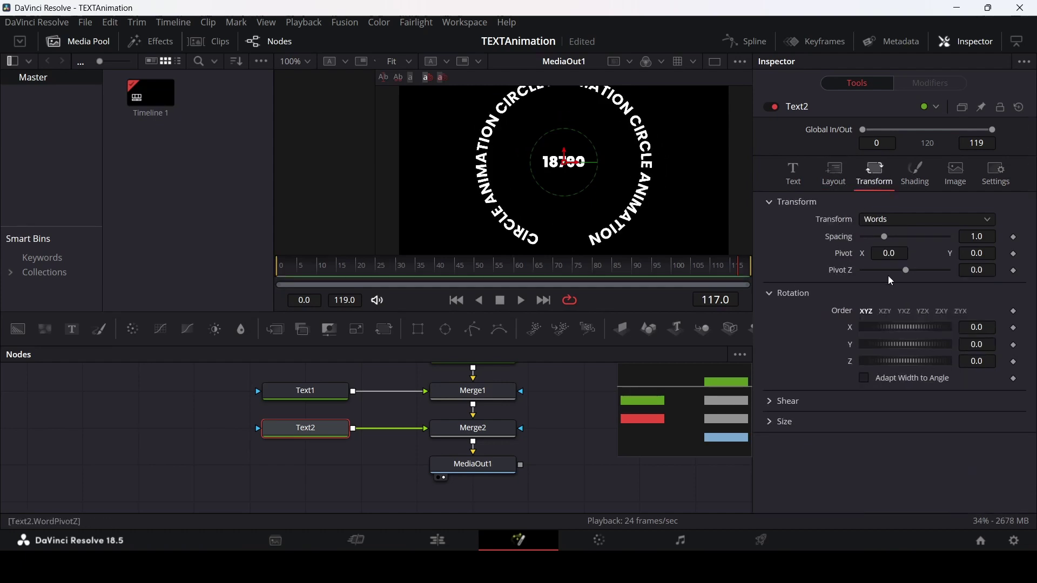
drag(884, 236, 933, 235)
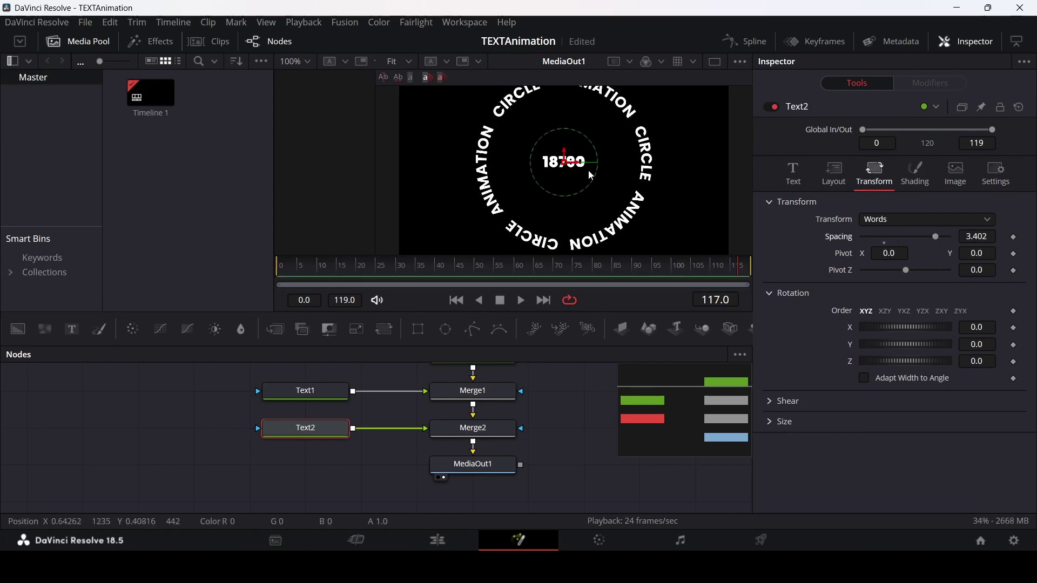
scroll(580, 171, down, 1)
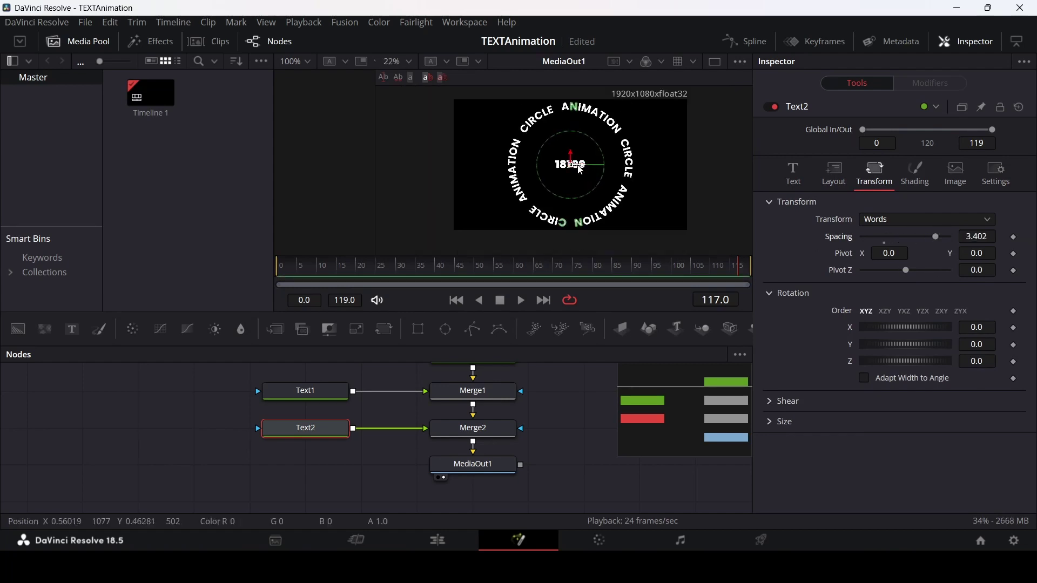
Step: Reduce the text size of Text2 to 0.05
click(830, 176)
click(792, 174)
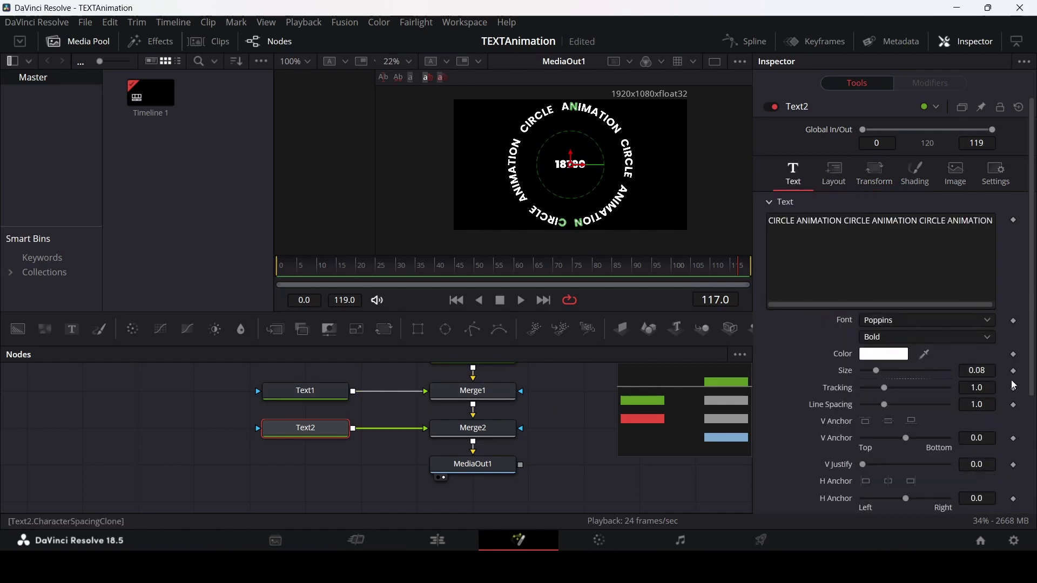
click(990, 369)
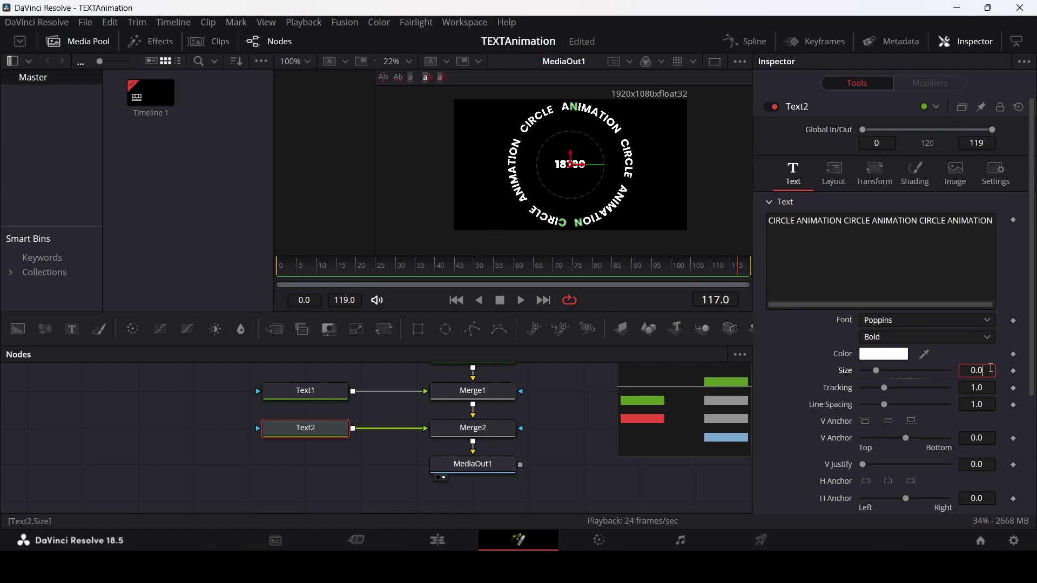
text(5)
key(Tab)
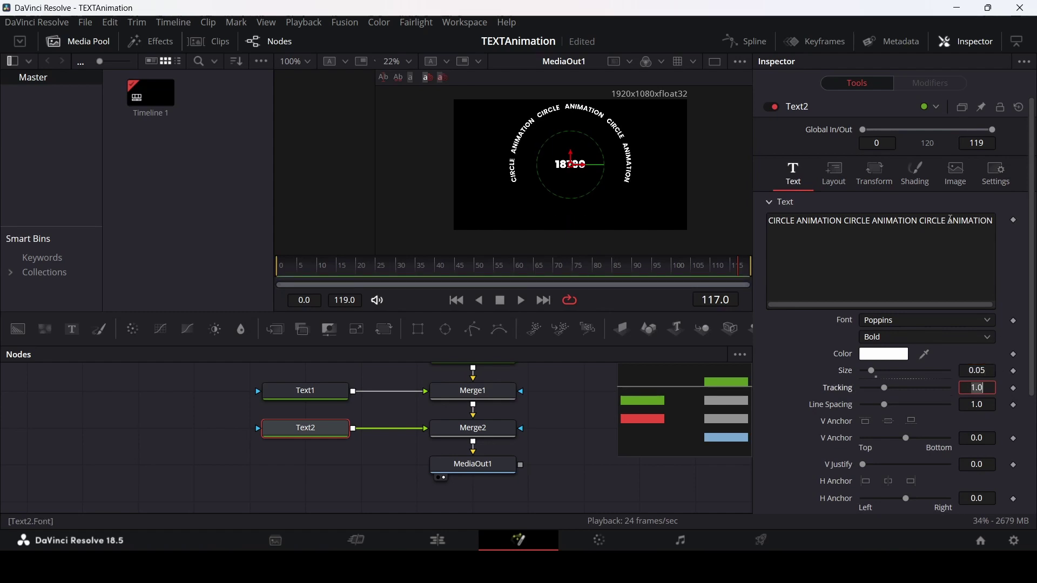
Step: Try a circle layout width of 0.307 and a larger word spacing on Text2, undoing each change
click(832, 178)
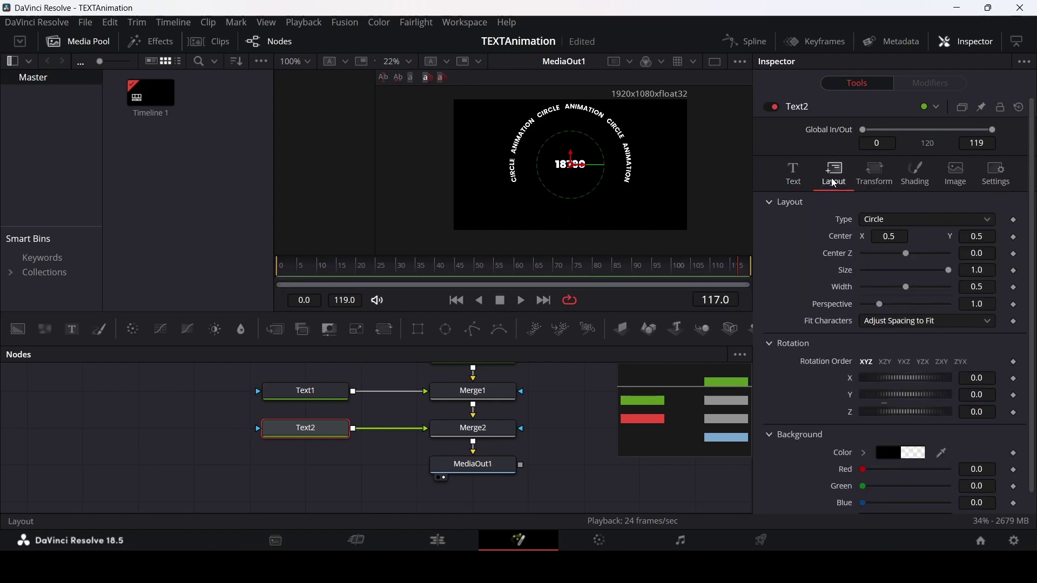
drag(907, 287, 890, 294)
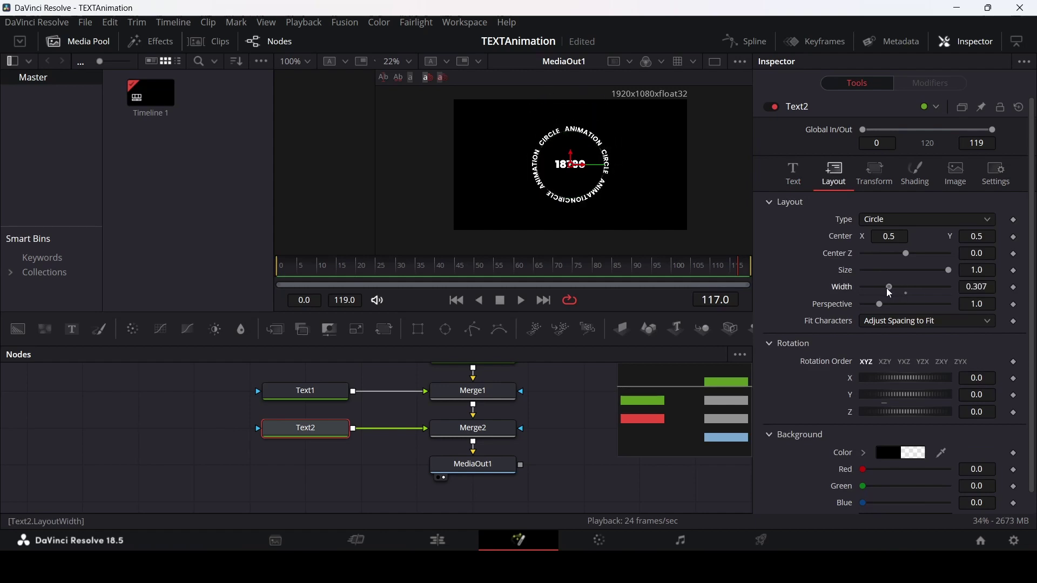
click(874, 175)
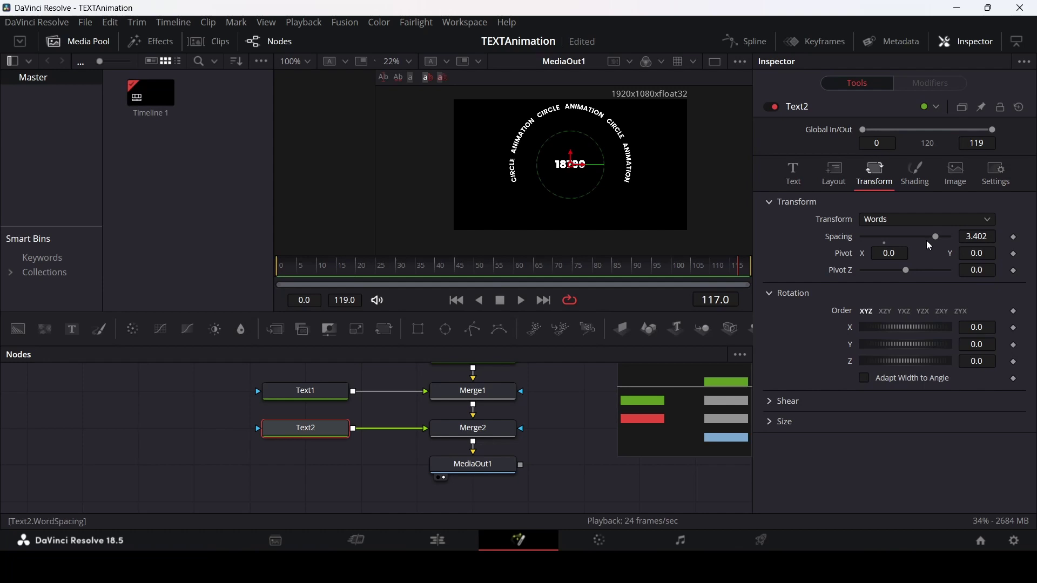
drag(944, 239, 1014, 238)
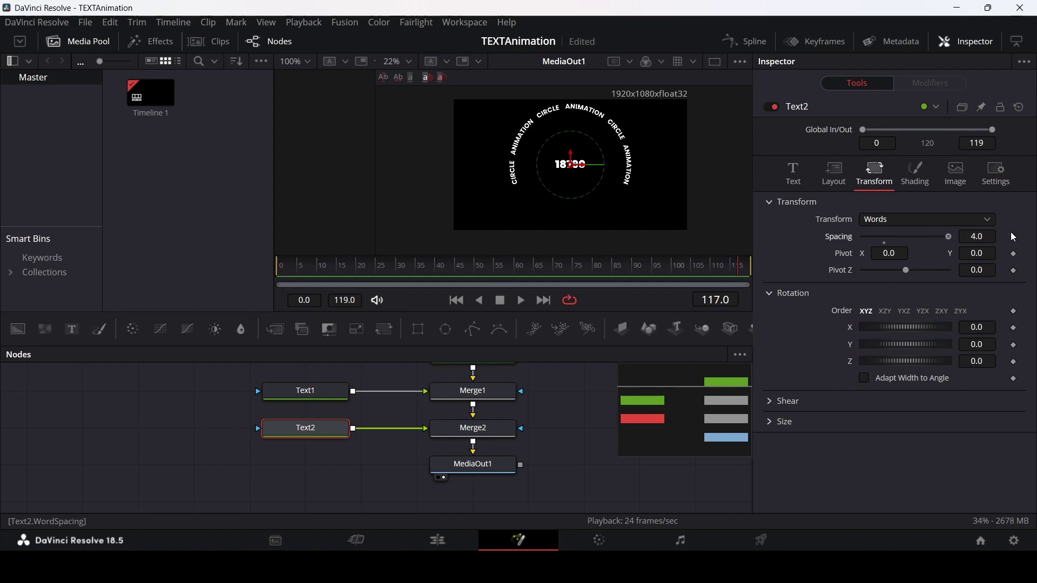
Step: Set the circle layout width of Text2 to 0.31 so the phrases form a closed ring around 18790
click(837, 175)
drag(907, 292, 892, 292)
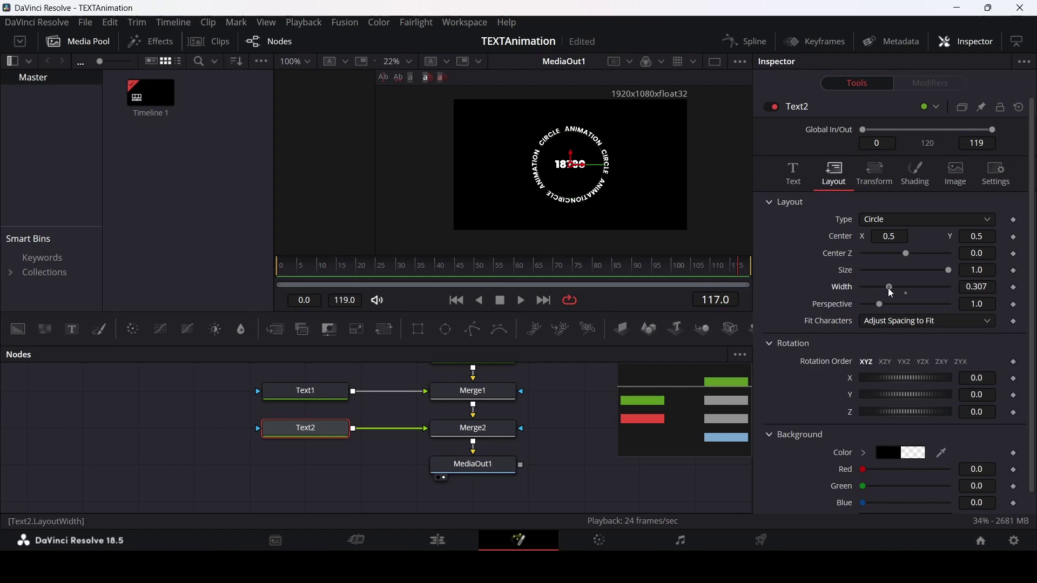
drag(889, 290, 890, 289)
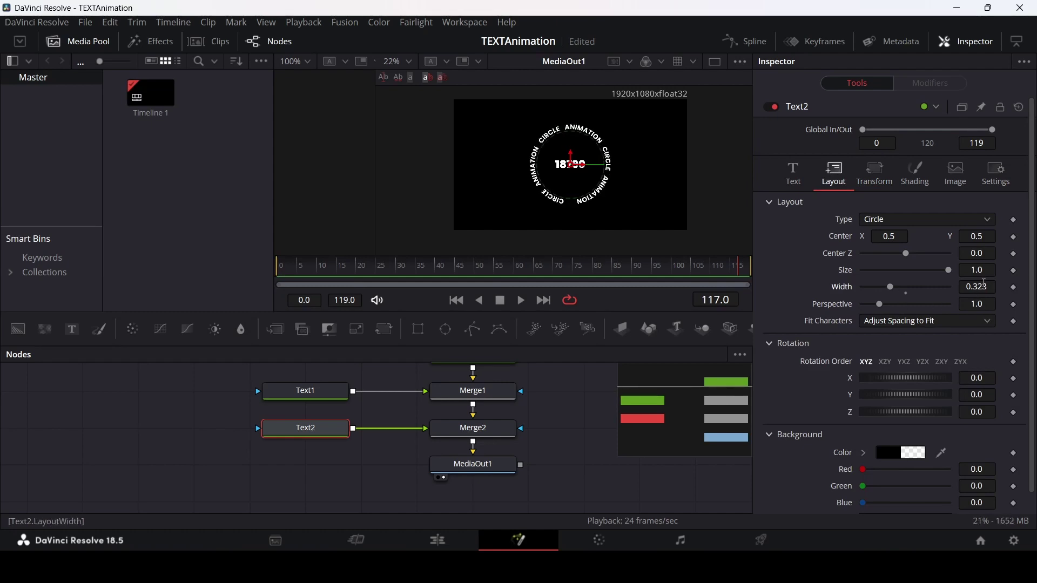
mouse_move(980, 287)
mouse_down()
mouse_move(989, 288)
mouse_move(973, 288)
mouse_up()
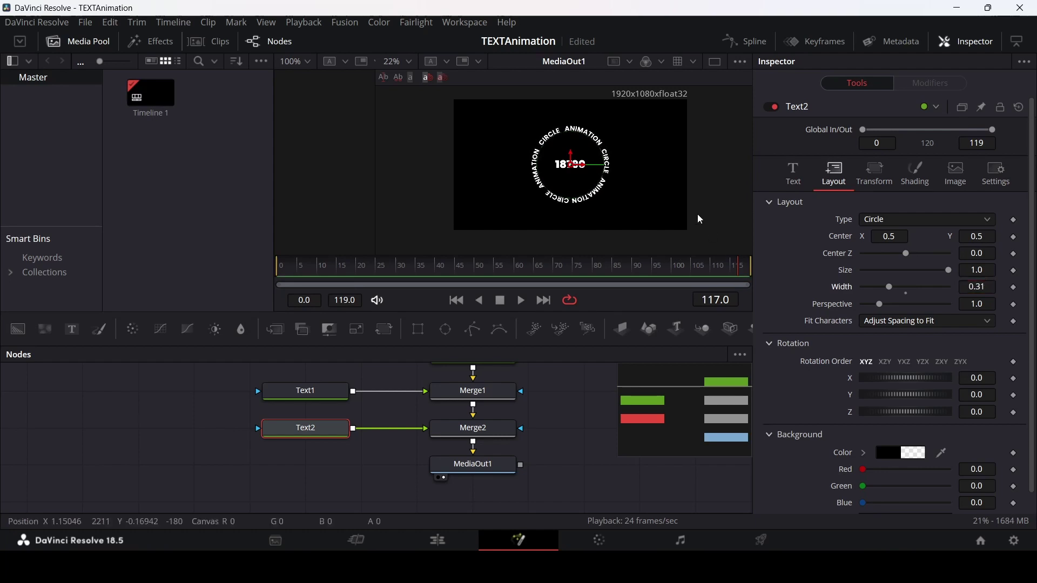
scroll(581, 167, up, 1)
scroll(580, 173, up, 2)
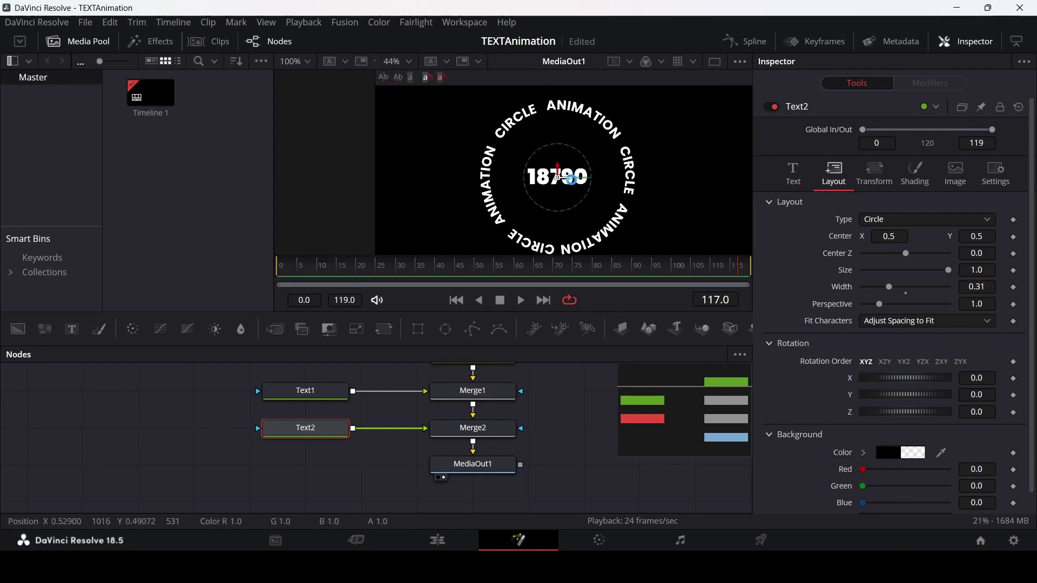
scroll(575, 176, down, 1)
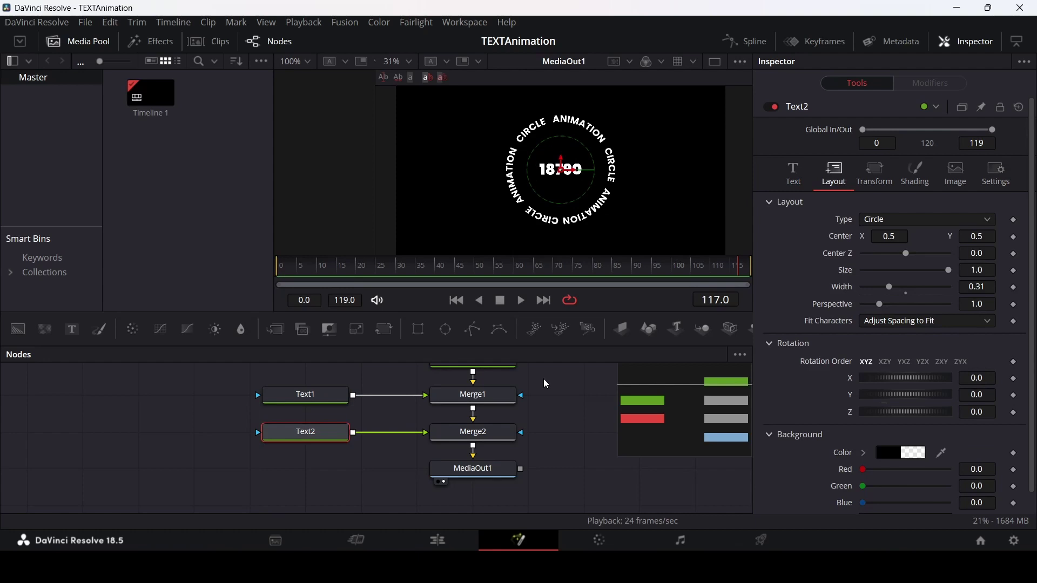
Step: Make room above MediaOut1, add a Background node masked by an Ellipse, and merge it in after Merge2
scroll(522, 425, down, 2)
drag(511, 427, 510, 501)
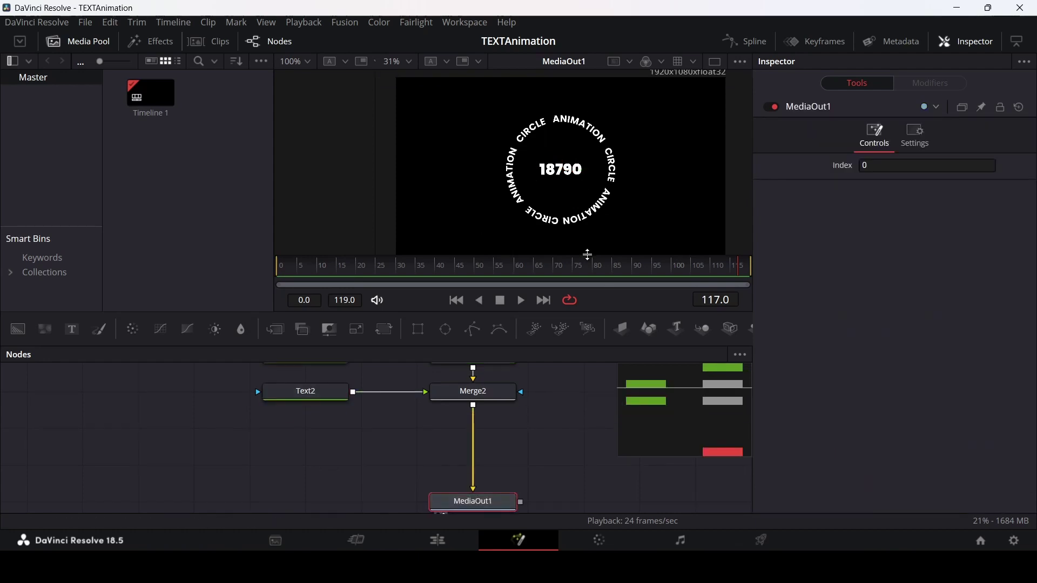
drag(18, 329, 292, 447)
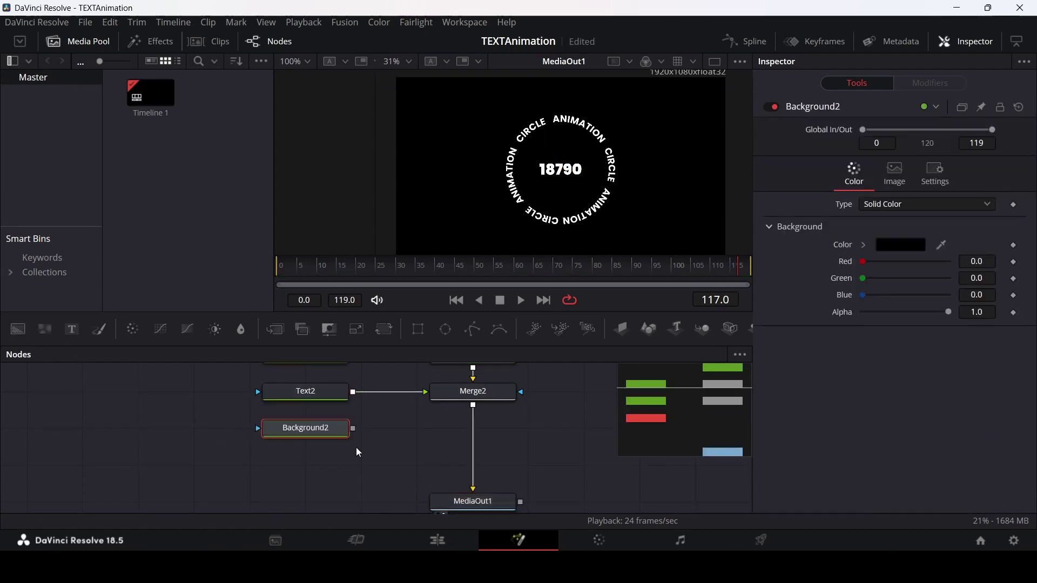
drag(445, 329, 258, 428)
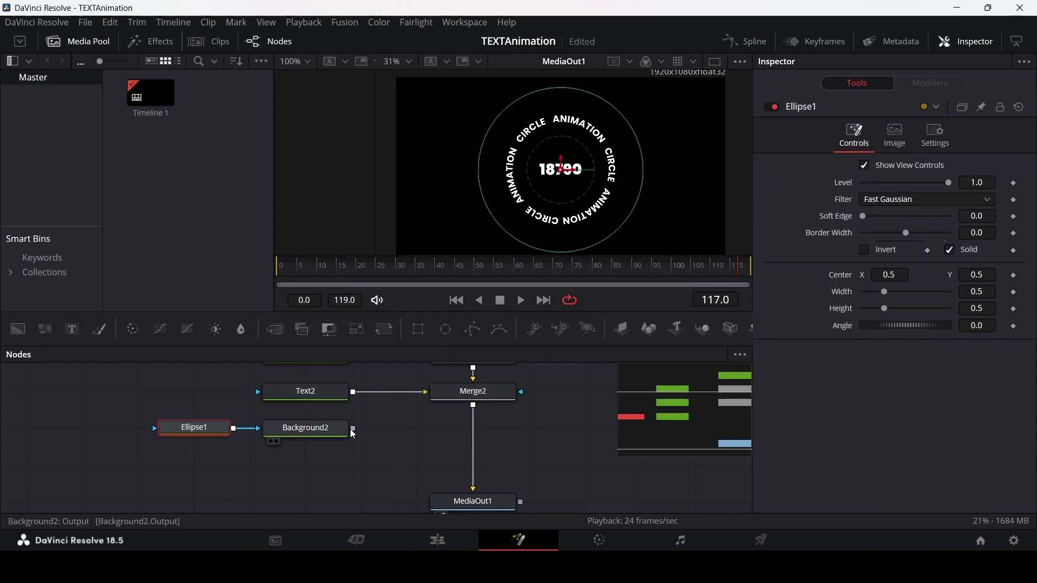
drag(353, 429, 474, 404)
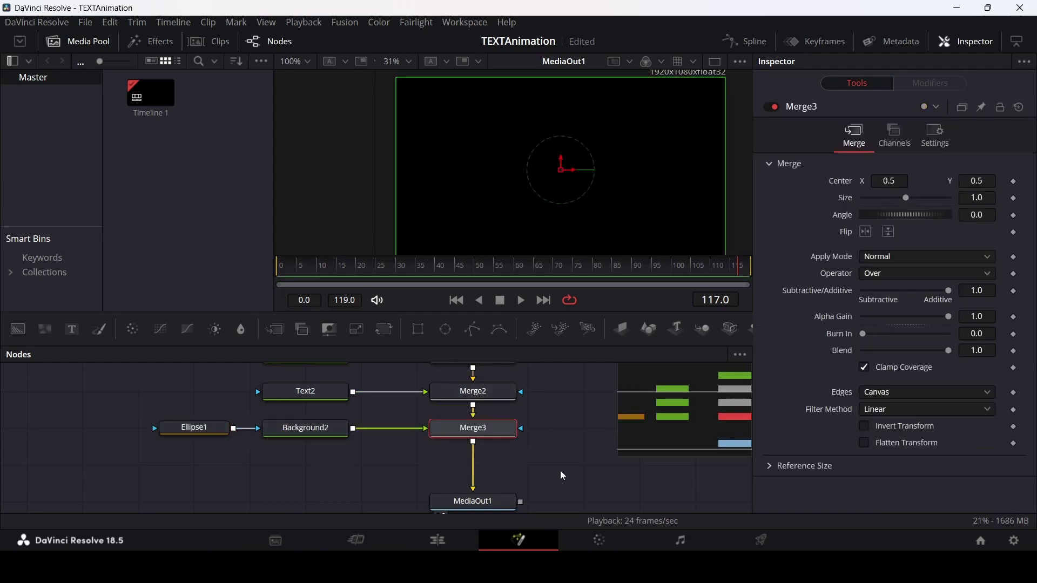
Step: Set Background2's red value to 1.0 and turn Ellipse1 into an unfilled outline with a border width of 0.005
click(322, 432)
drag(862, 262, 964, 265)
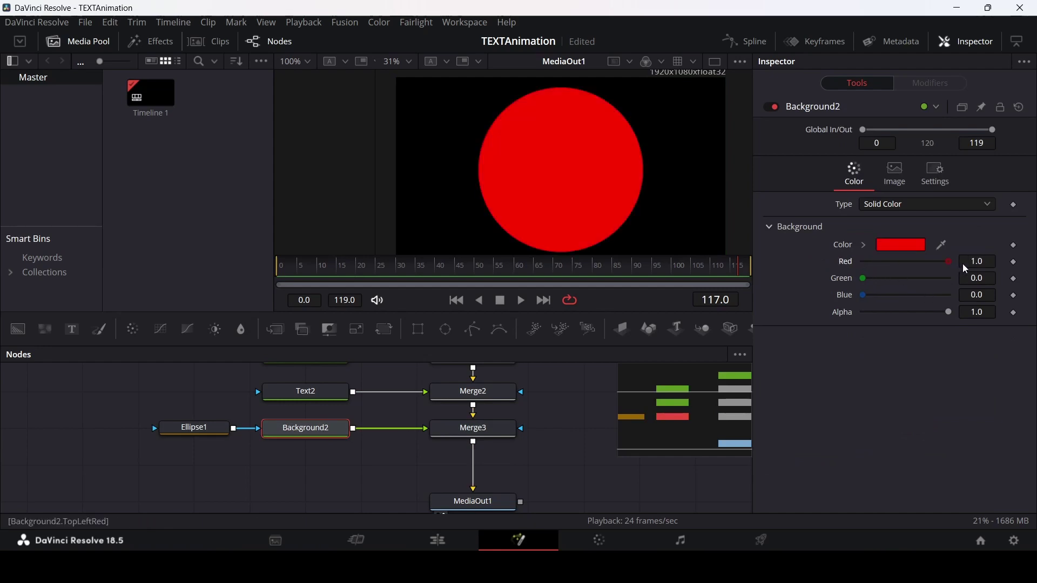
click(206, 432)
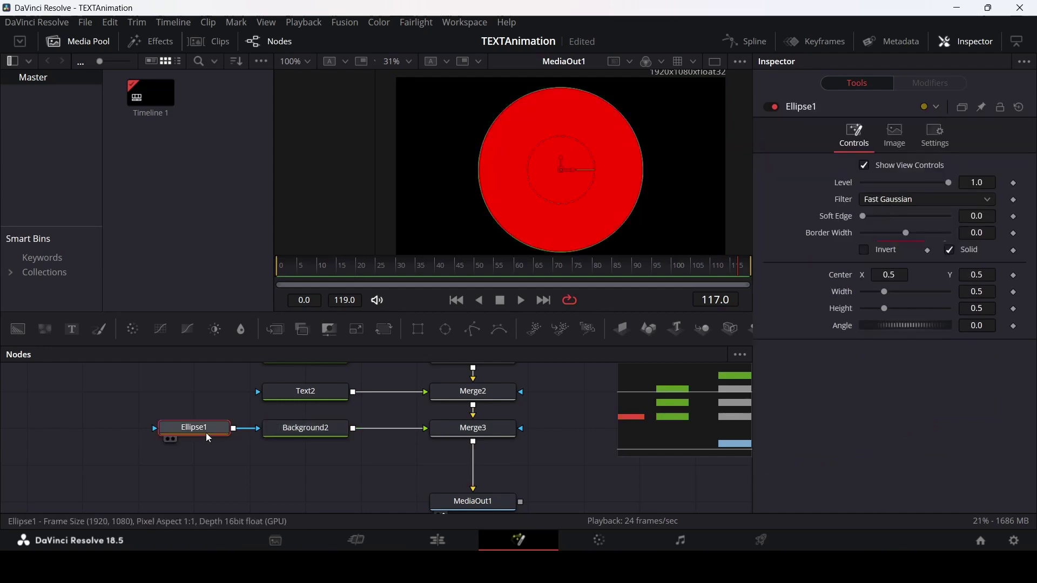
click(956, 250)
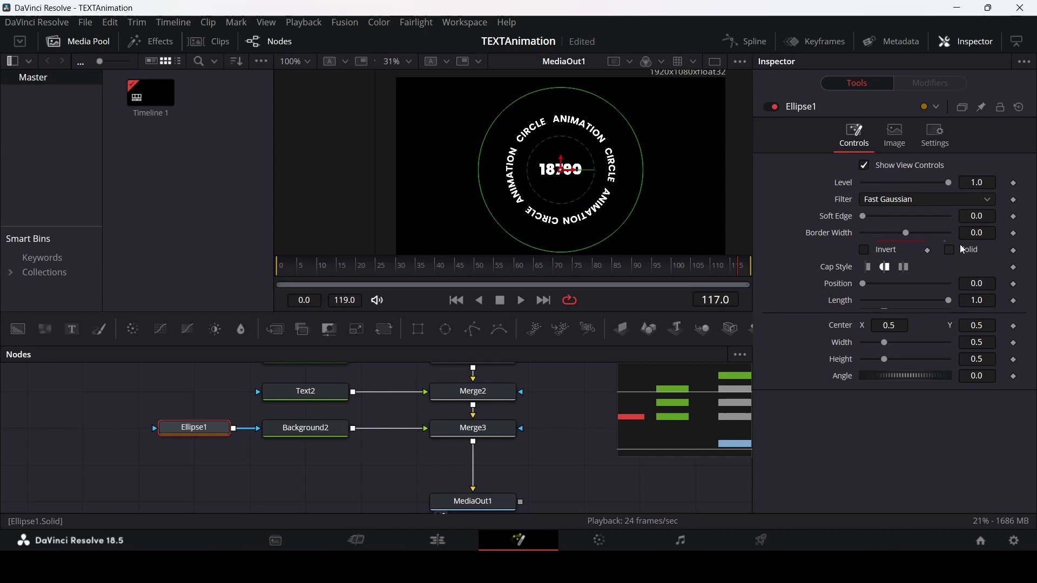
click(989, 232)
text(05)
key(Return)
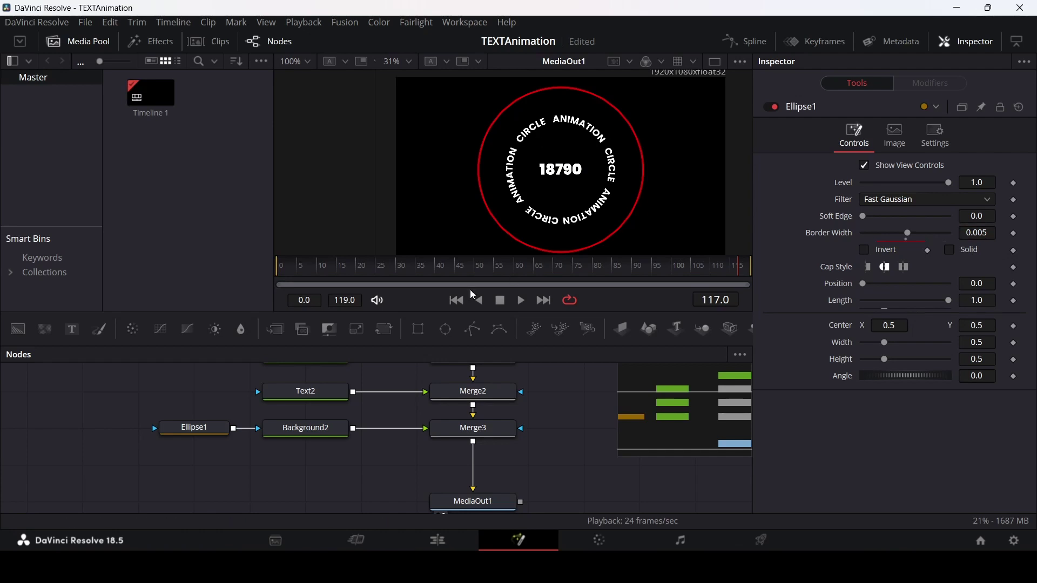
Step: Link Ellipse1's width to its height with an expression, and set the height to 0.357 so the ring encloses the circular text
click(208, 436)
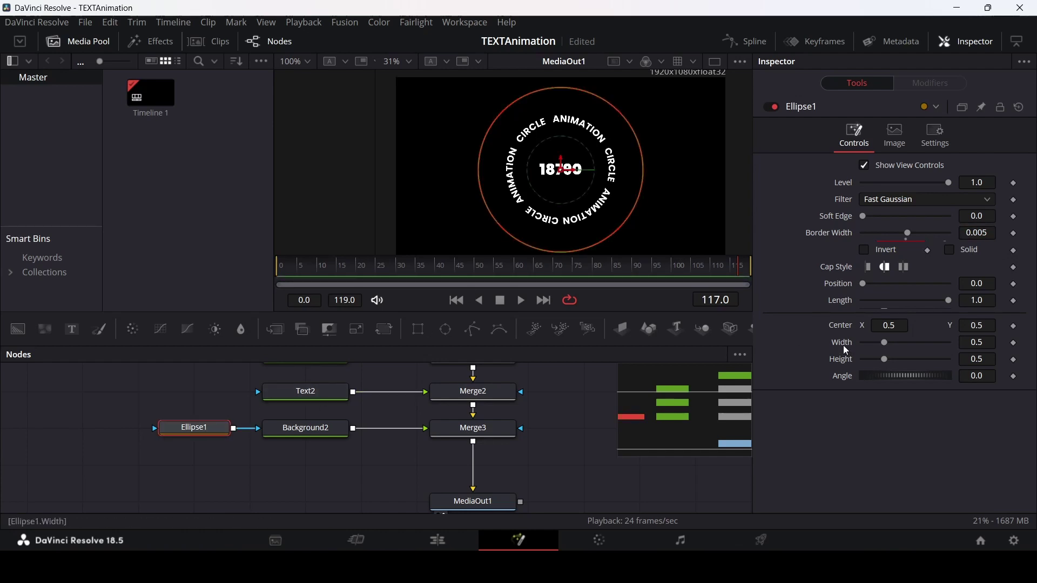
right_click(843, 346)
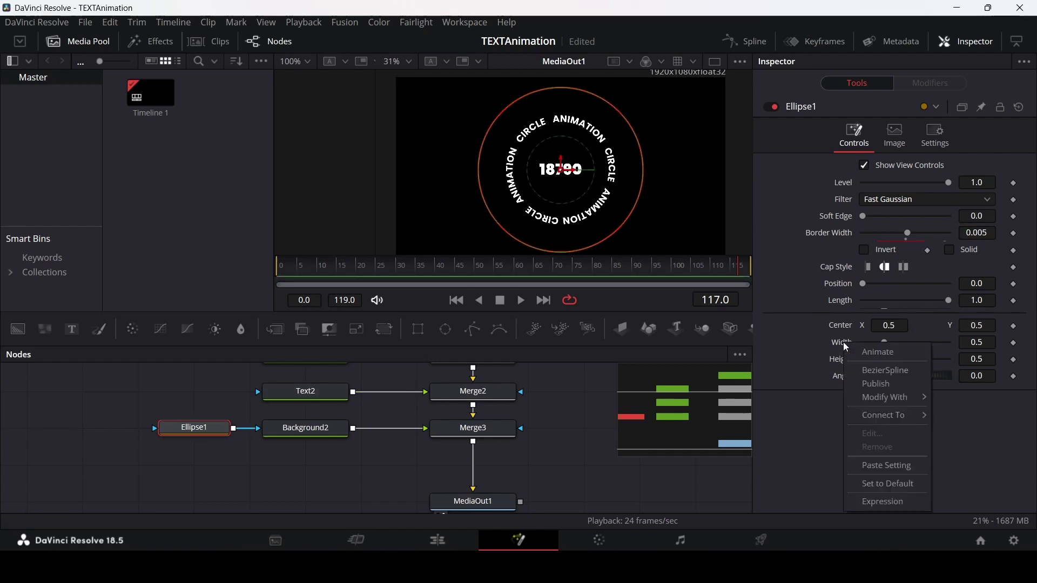
click(895, 502)
mouse_move(865, 361)
mouse_down()
mouse_move(831, 377)
mouse_move(877, 377)
mouse_up()
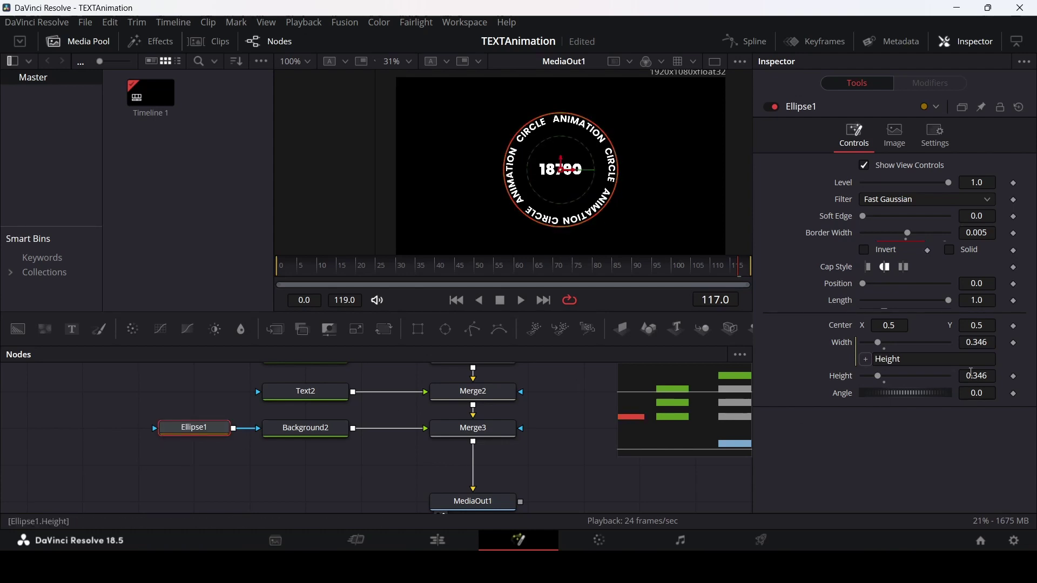
drag(981, 375, 987, 375)
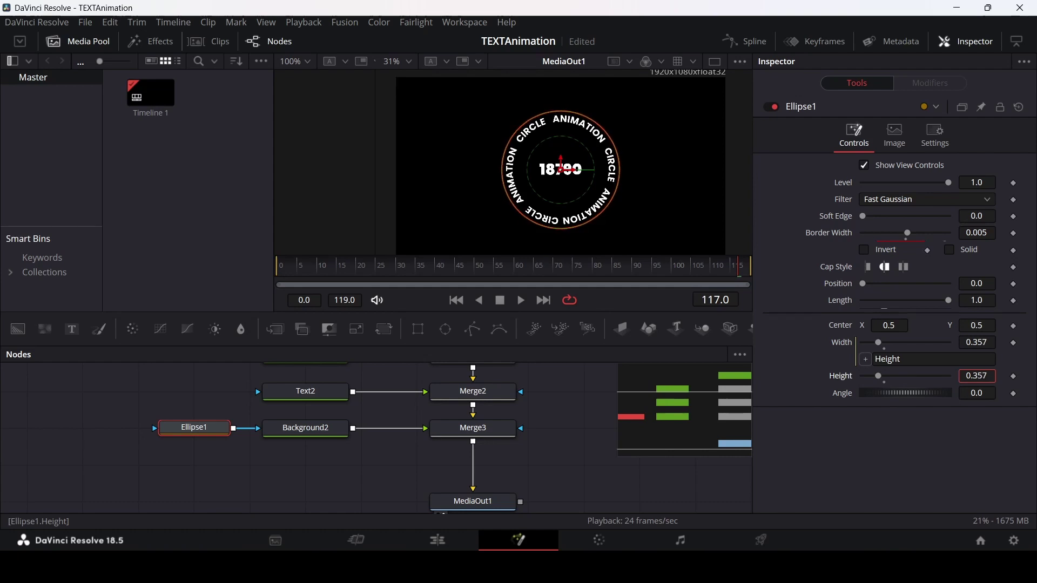
click(580, 426)
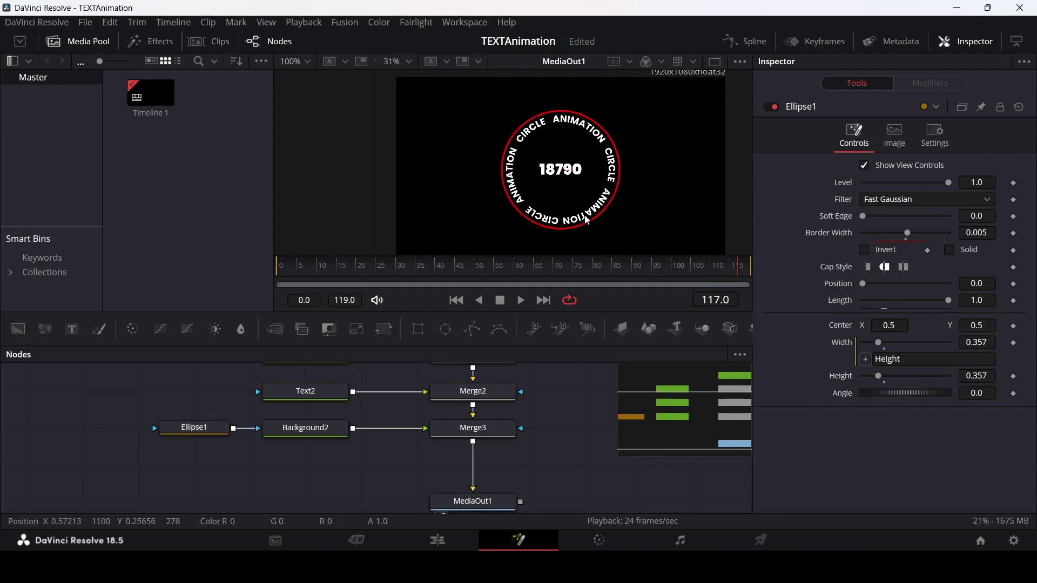
Step: Increase the size of the central 18790 text in Text1 to 0.1
scroll(343, 431, up, 3)
click(305, 395)
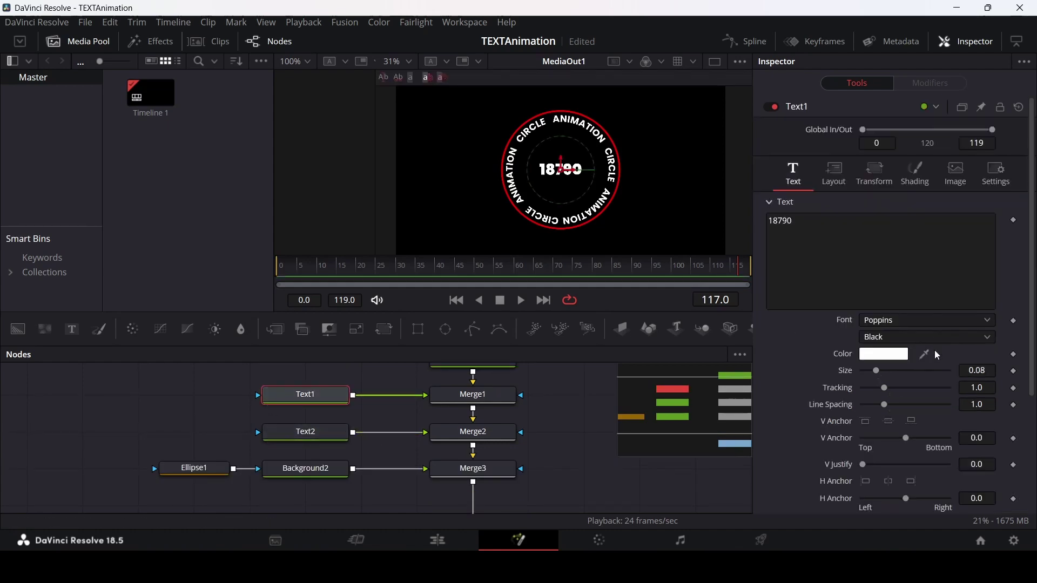
click(994, 370)
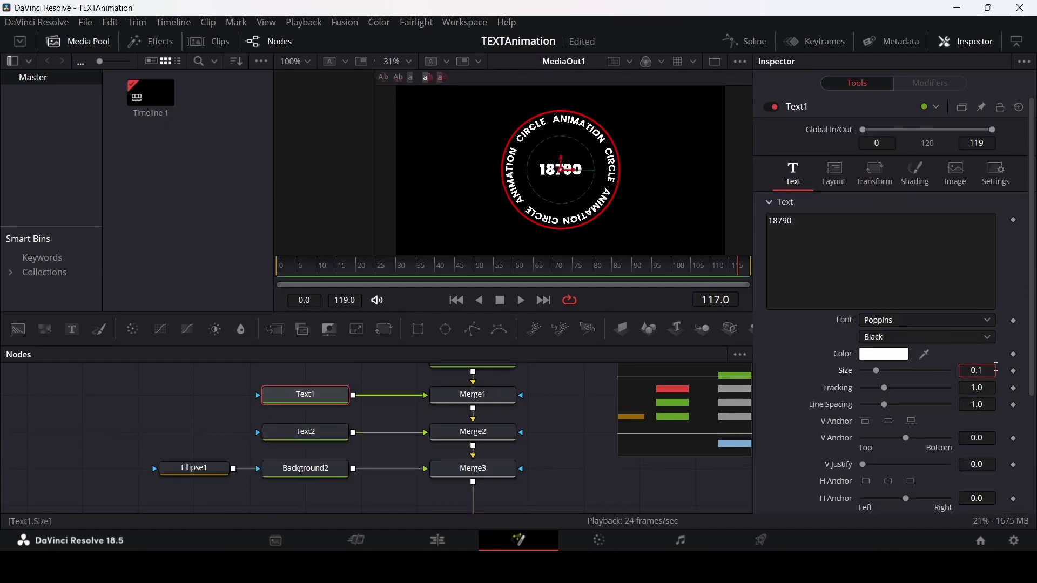
key(Tab)
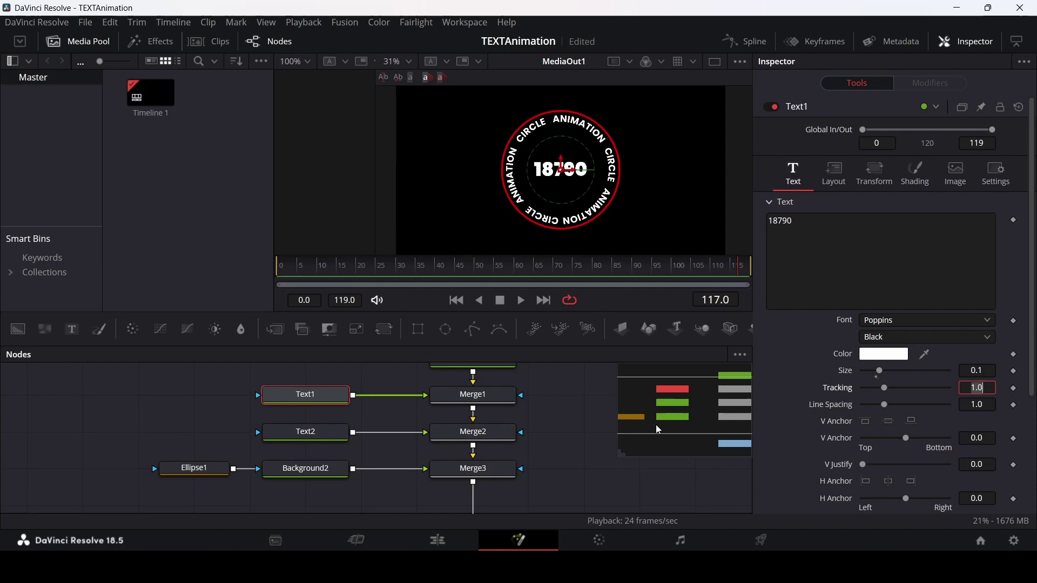
click(555, 406)
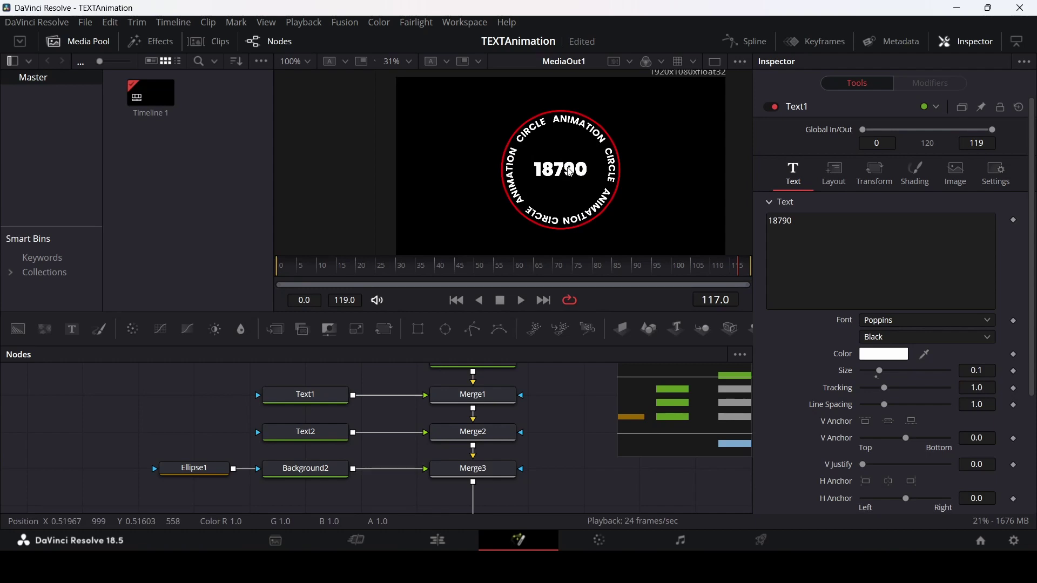
Step: Keyframe Text1's shading opacity from 0.0 at frame 0 to 1.0 at frame 10, and play back the fade-in
click(307, 396)
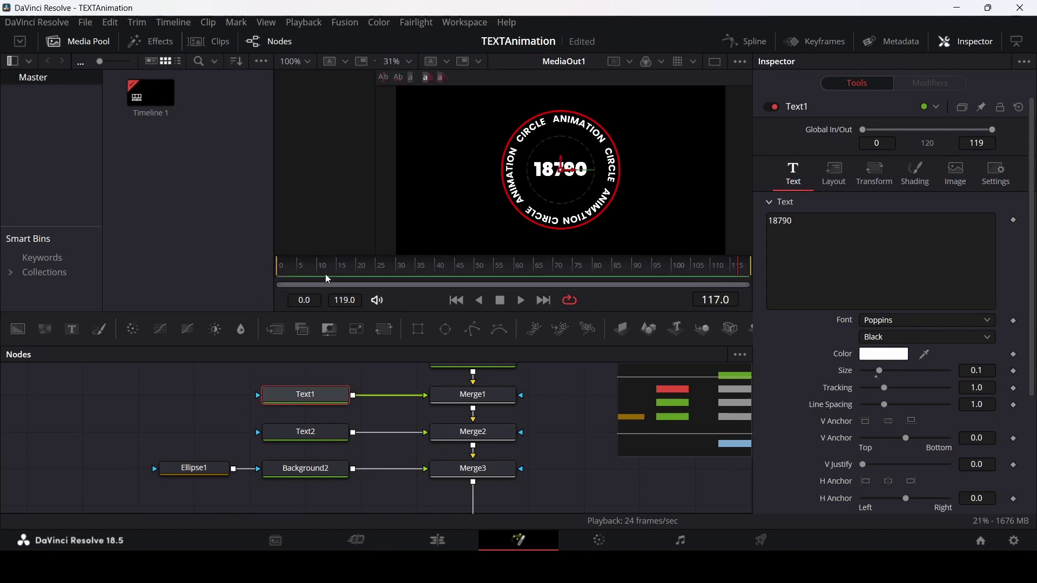
drag(309, 264, 267, 271)
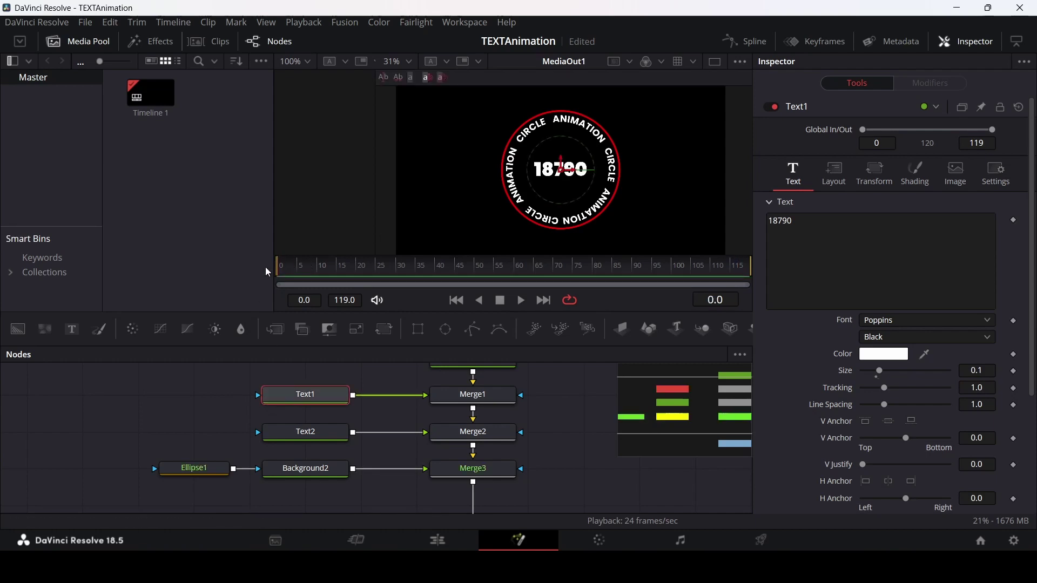
click(914, 177)
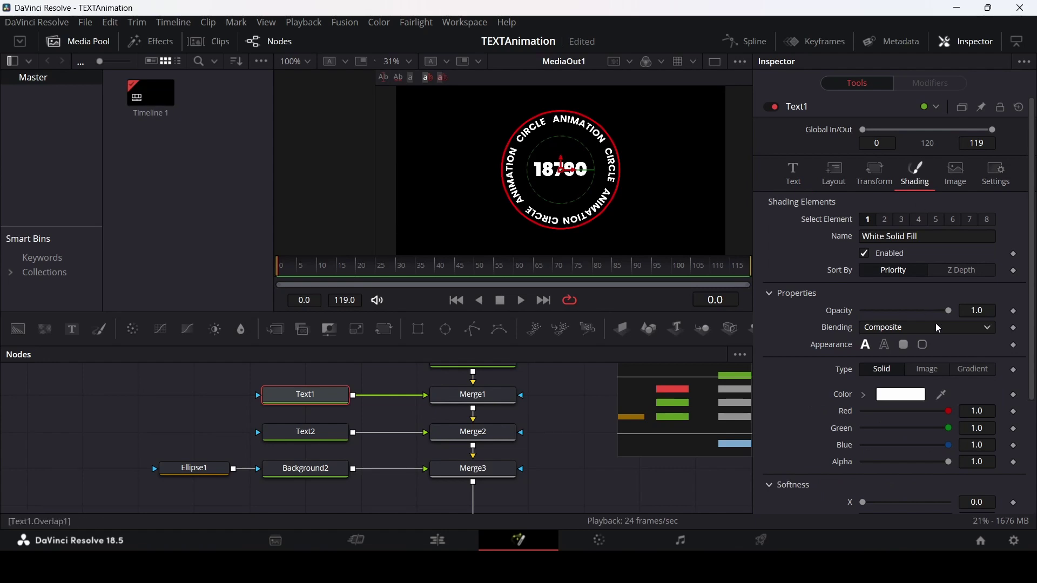
click(1013, 311)
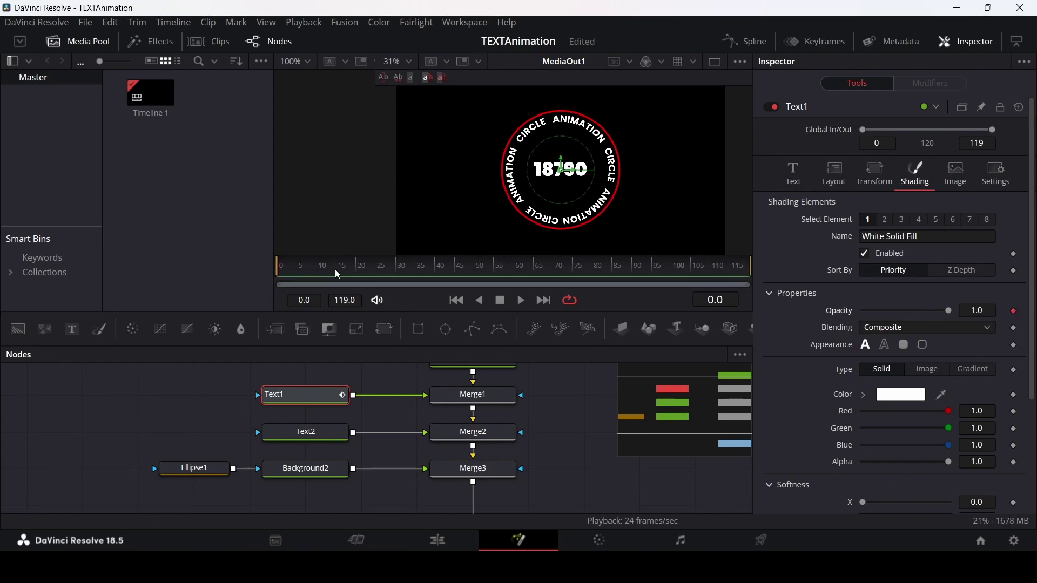
click(318, 271)
click(1014, 312)
drag(295, 268, 278, 268)
drag(945, 310, 845, 317)
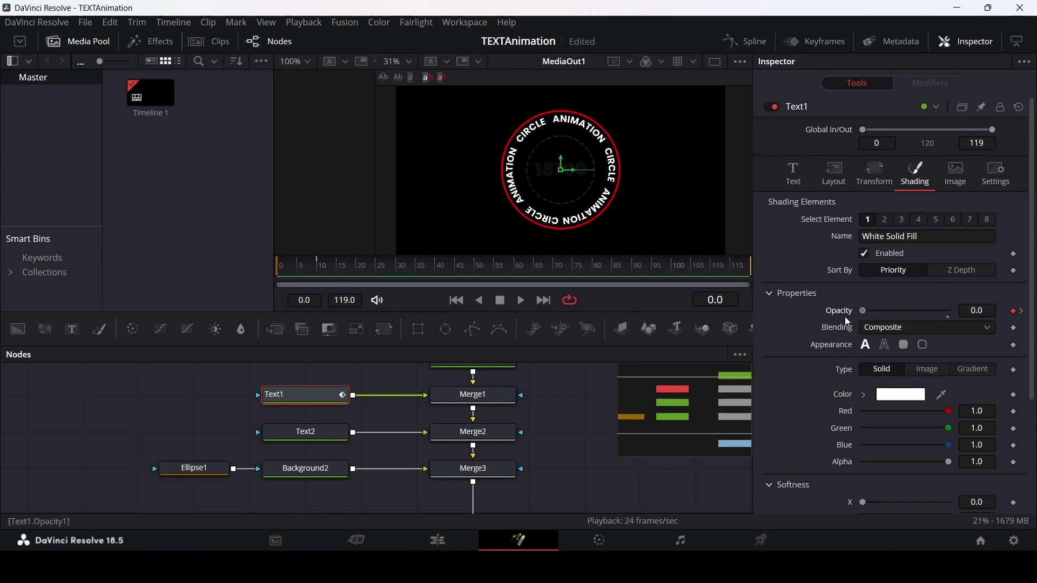
key(space)
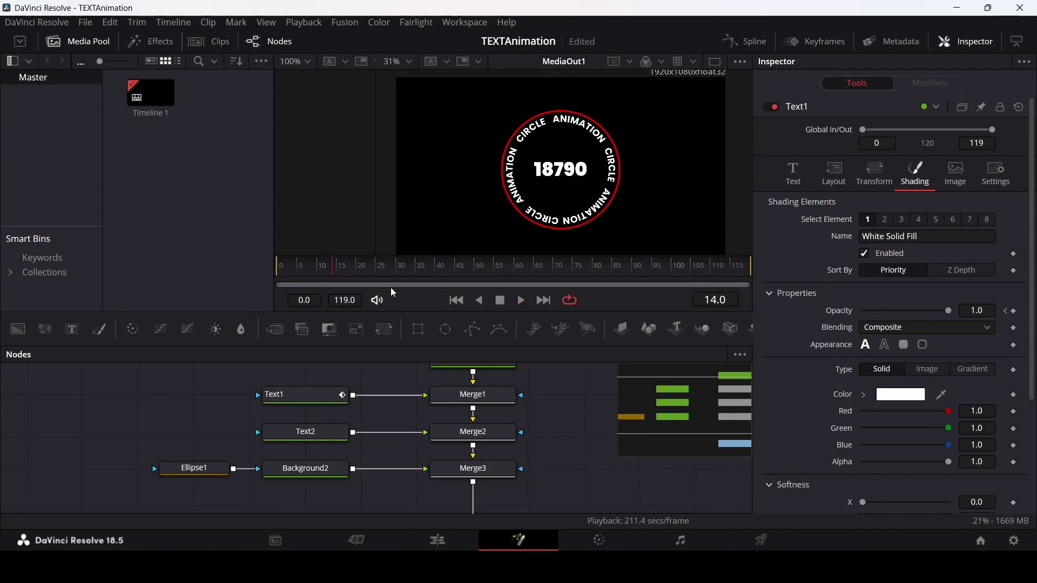
Step: Keyframe Text2's layout size from 0.661 at frame 5 to 1.0 at frame 20, and play back the growth
click(302, 438)
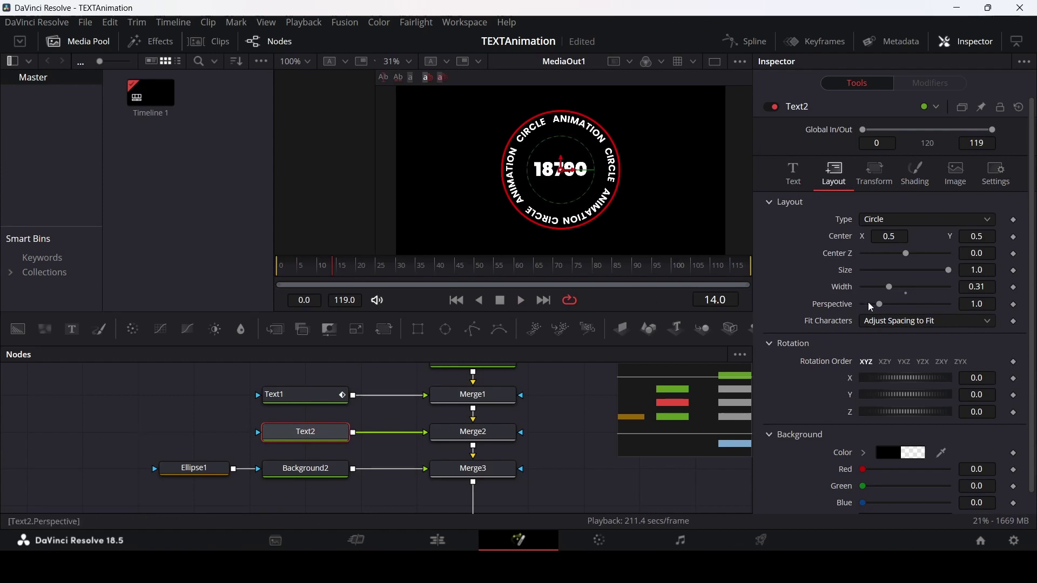
drag(343, 272, 356, 278)
click(1013, 270)
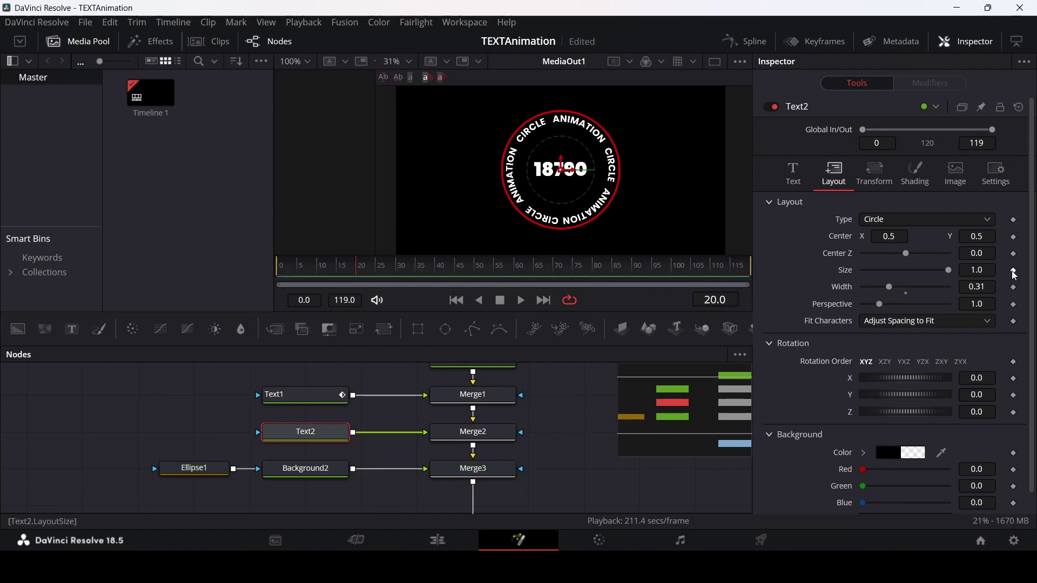
drag(311, 270, 301, 273)
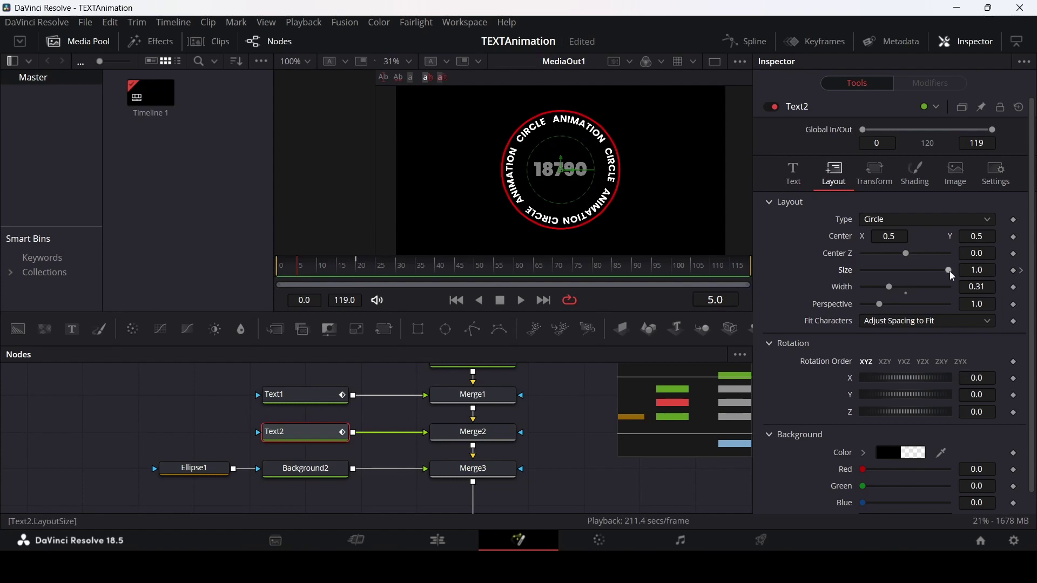
drag(952, 276, 923, 282)
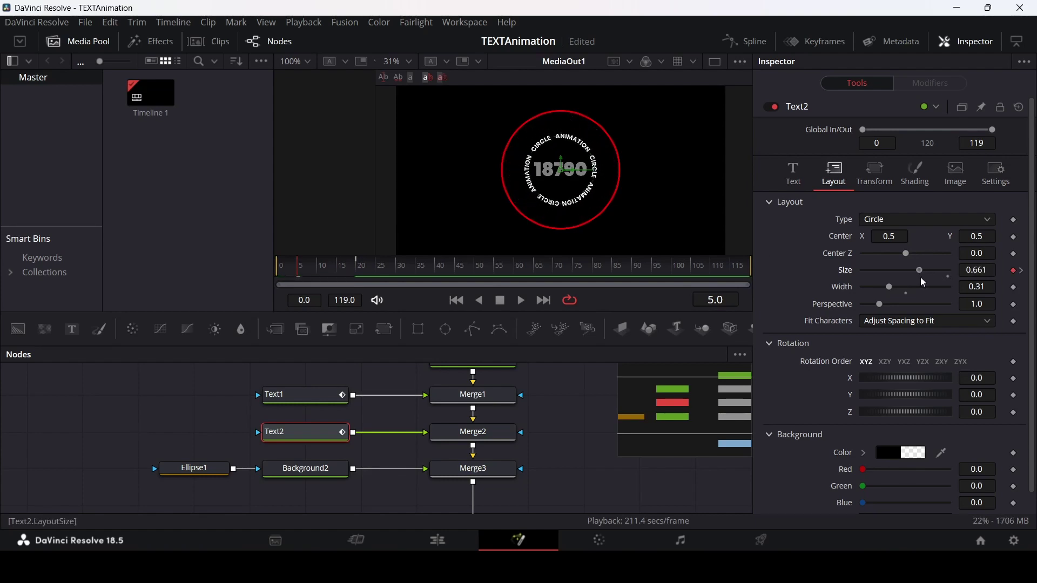
click(540, 430)
key(space)
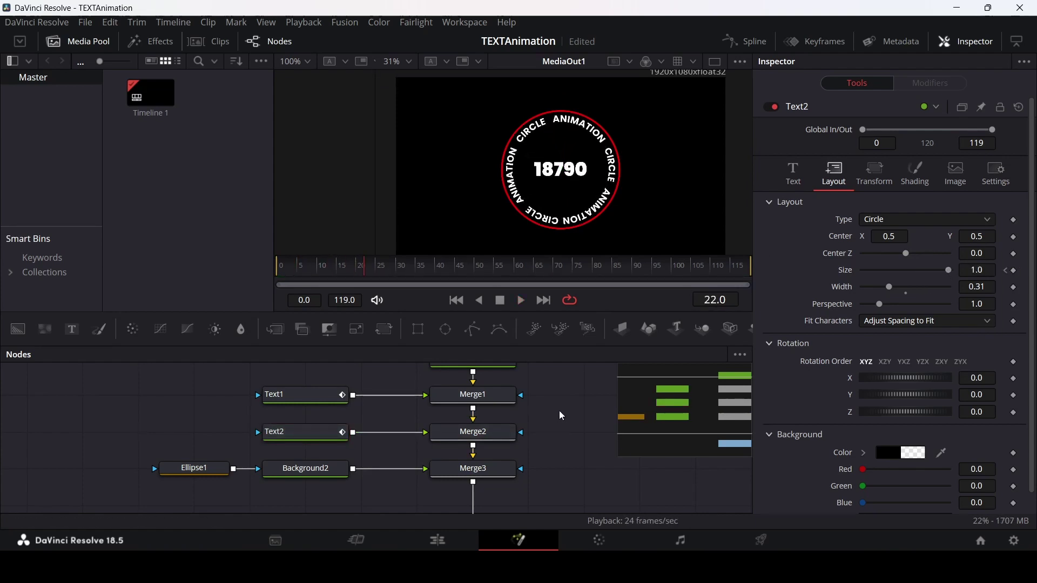
Step: Keyframe Text2's layout X rotation from 60.0 at frame 0 to 0.0 at frame 30, and preview the tilt animation
drag(366, 276, 265, 287)
scroll(801, 335, down, 1)
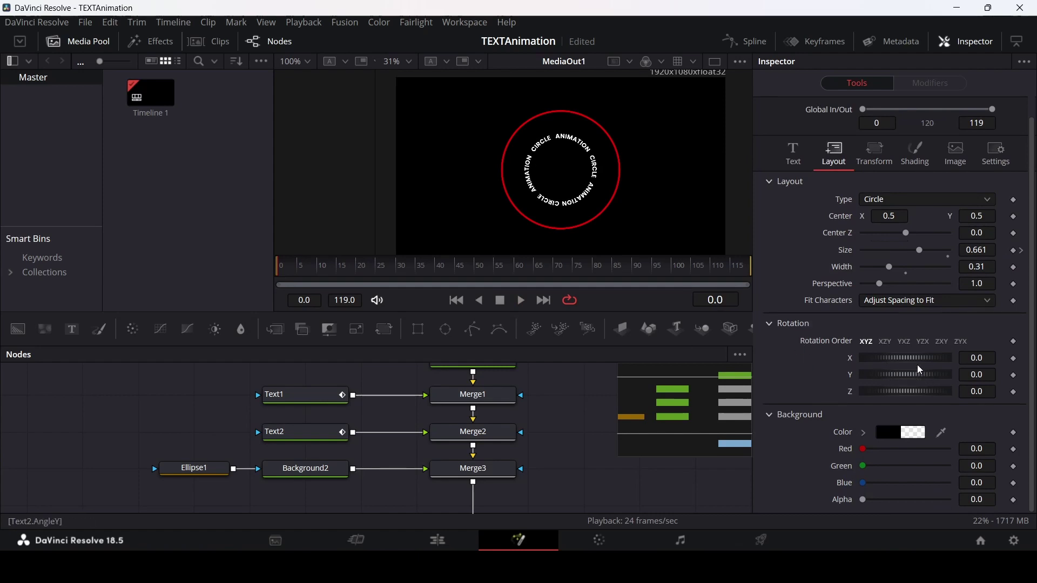
drag(903, 357, 918, 356)
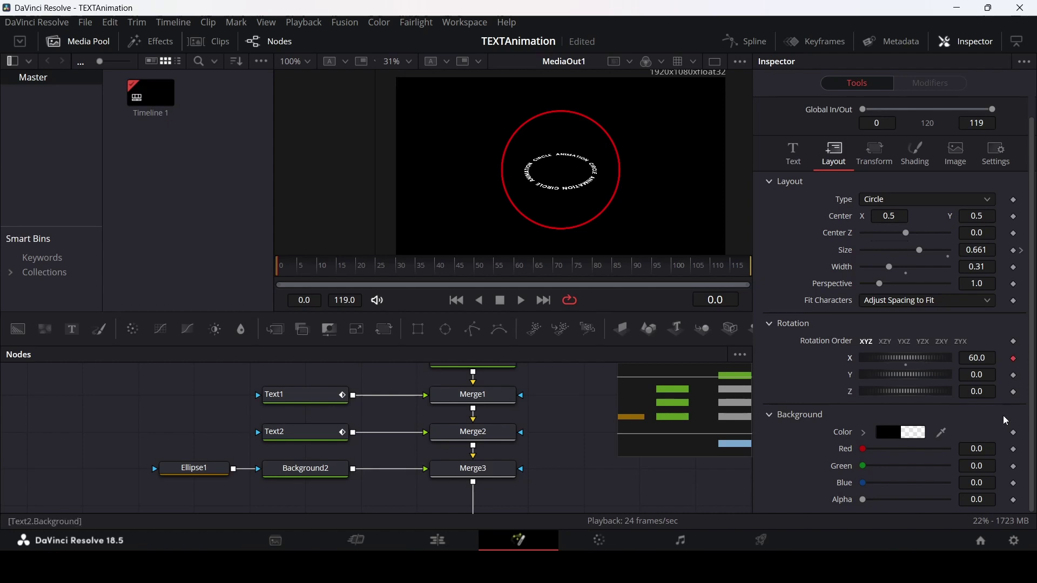
click(361, 269)
drag(362, 269, 396, 268)
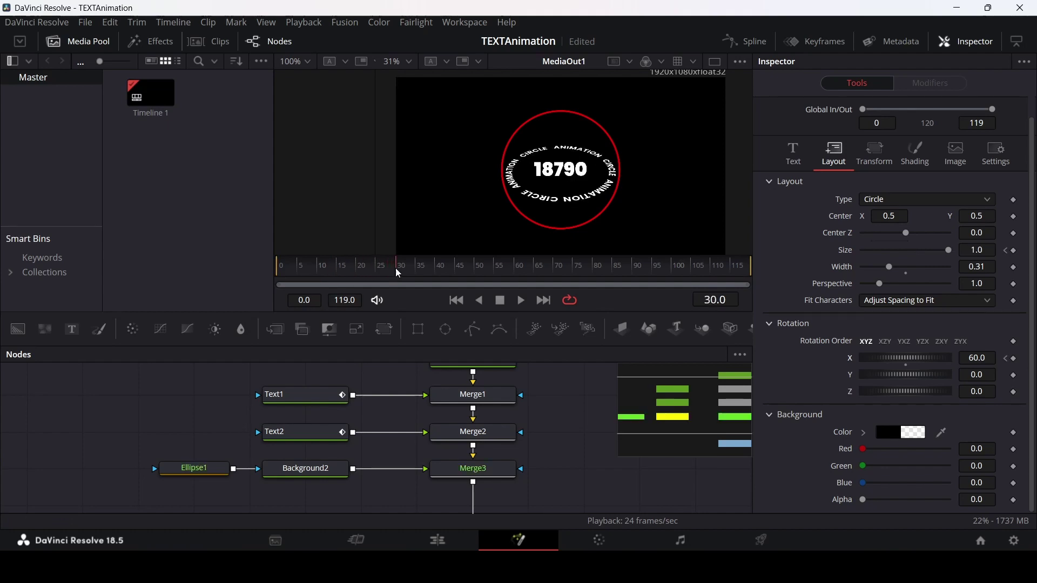
click(976, 358)
text(0)
key(Tab)
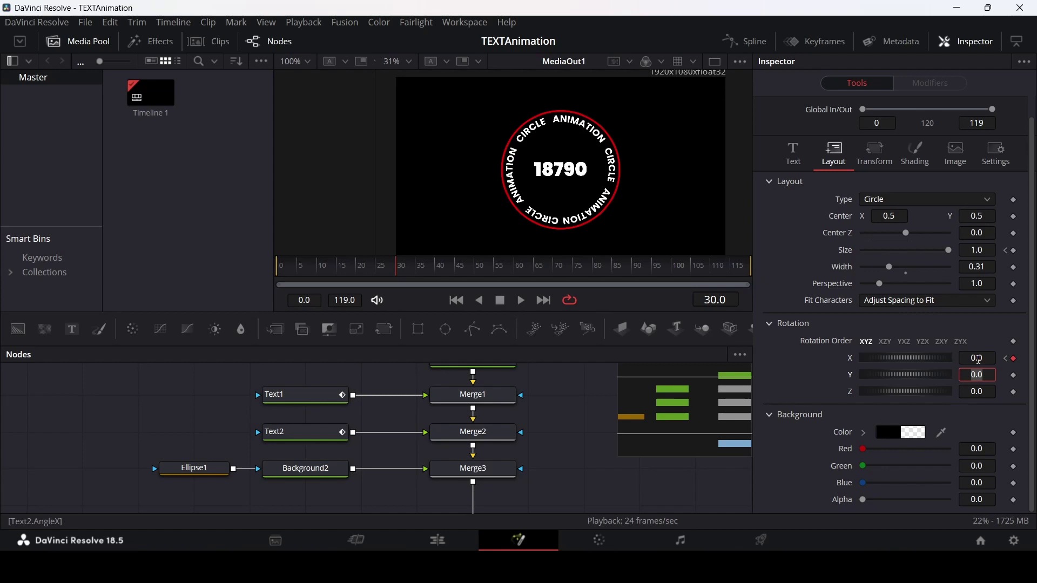
drag(338, 264, 257, 271)
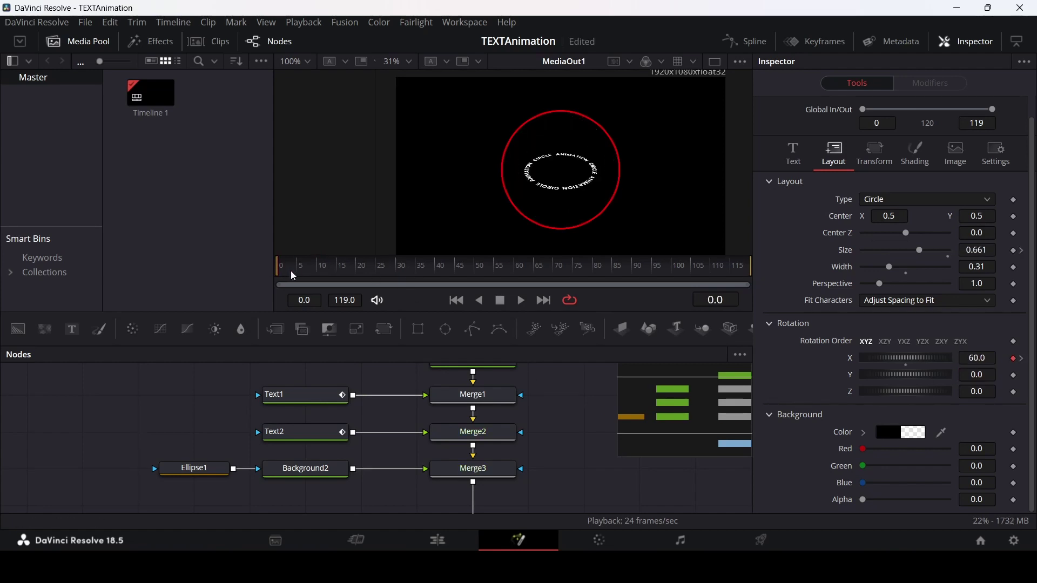
key(space)
key(space)
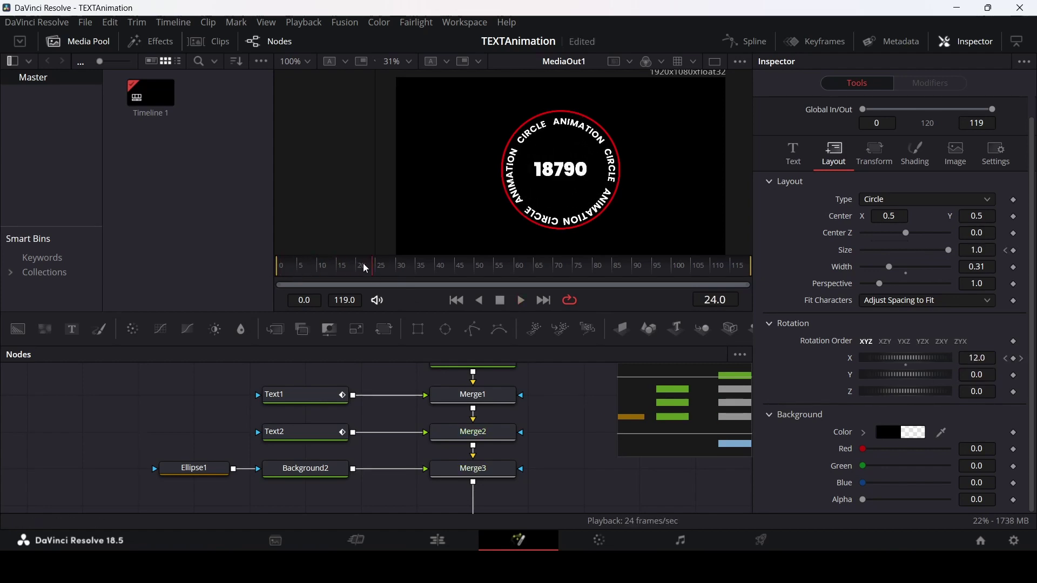
drag(363, 263, 309, 276)
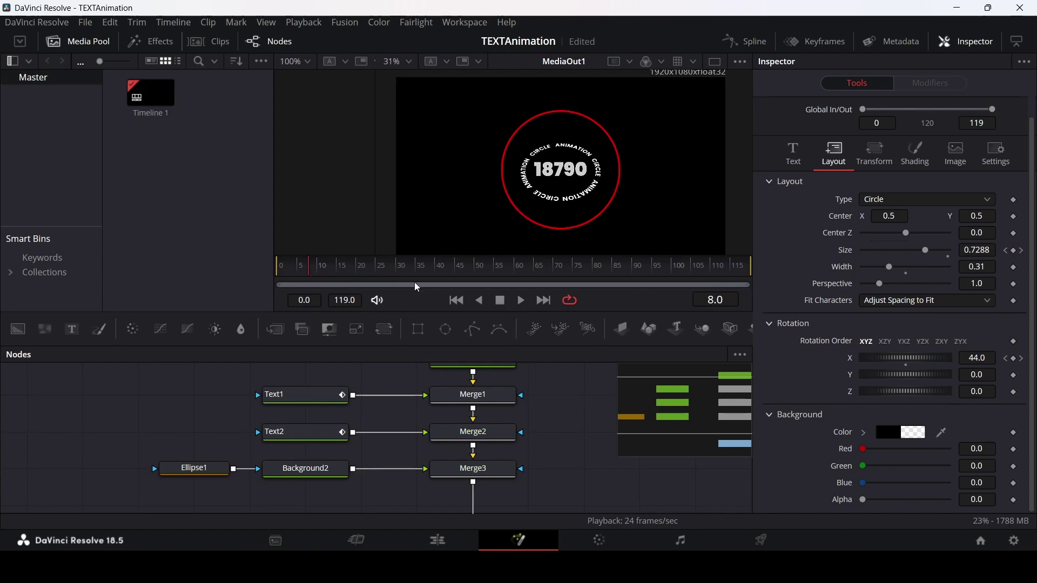
Step: Keyframe Text2's shading opacity to rise from 0.0 at frame 0 to 1.0, and play back the fade-in
click(919, 161)
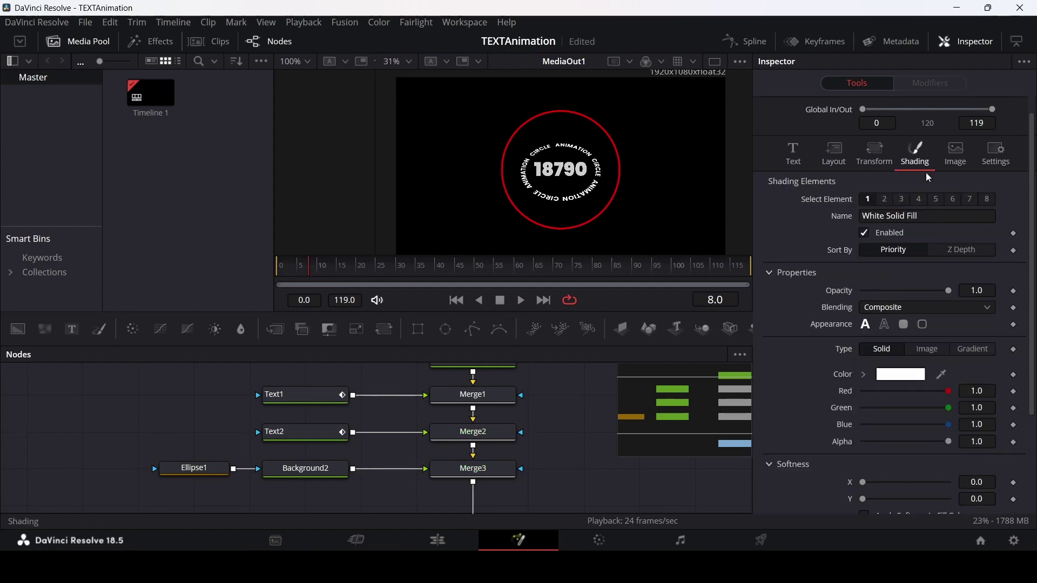
drag(292, 268, 257, 277)
click(1013, 290)
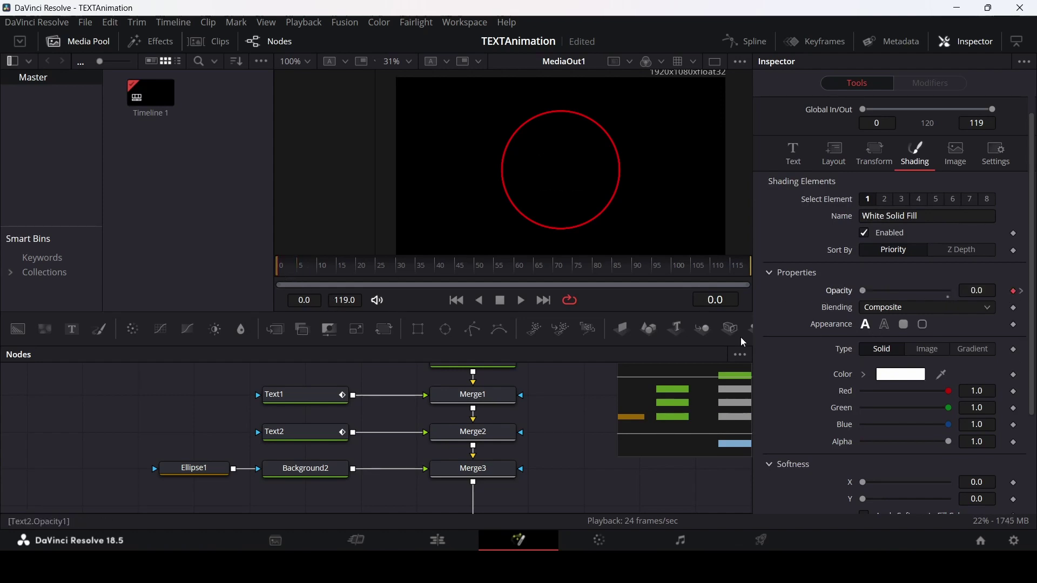
key(space)
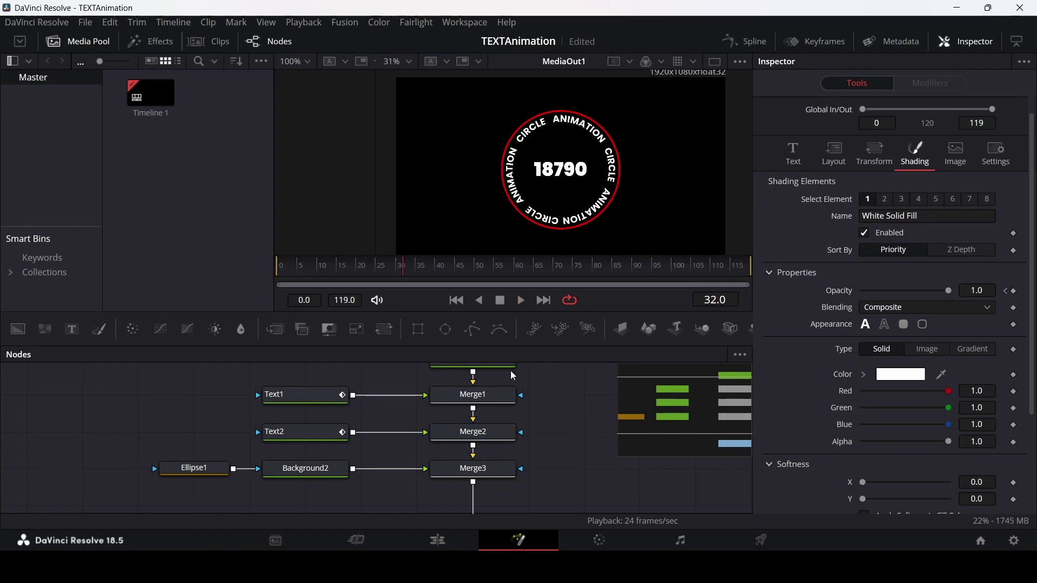
Step: Show Text2's Layout Size and Layout Angle X curves in the Spline editor, leaving out its Opacity curve
click(737, 42)
click(385, 389)
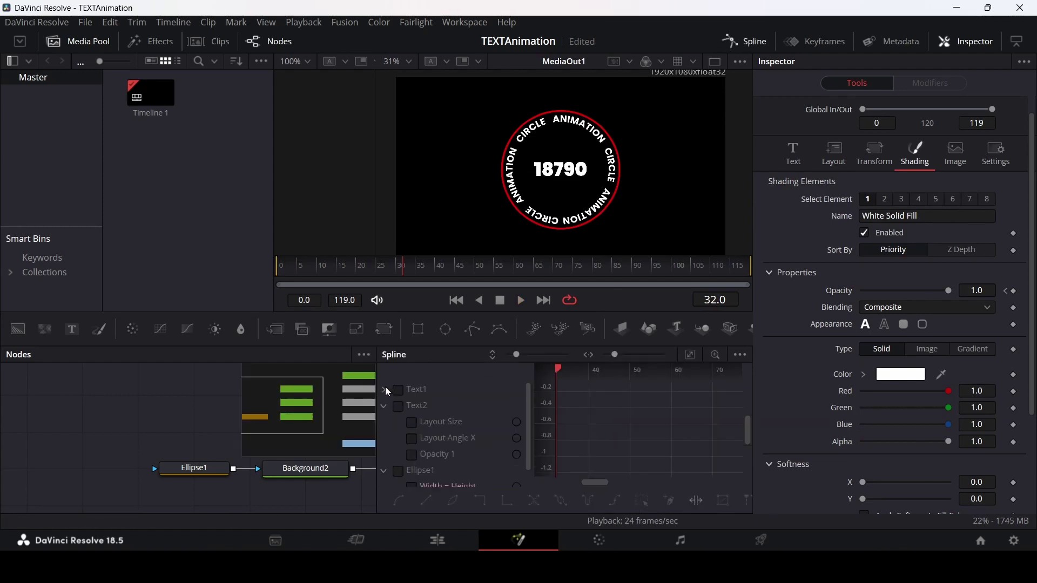
click(397, 407)
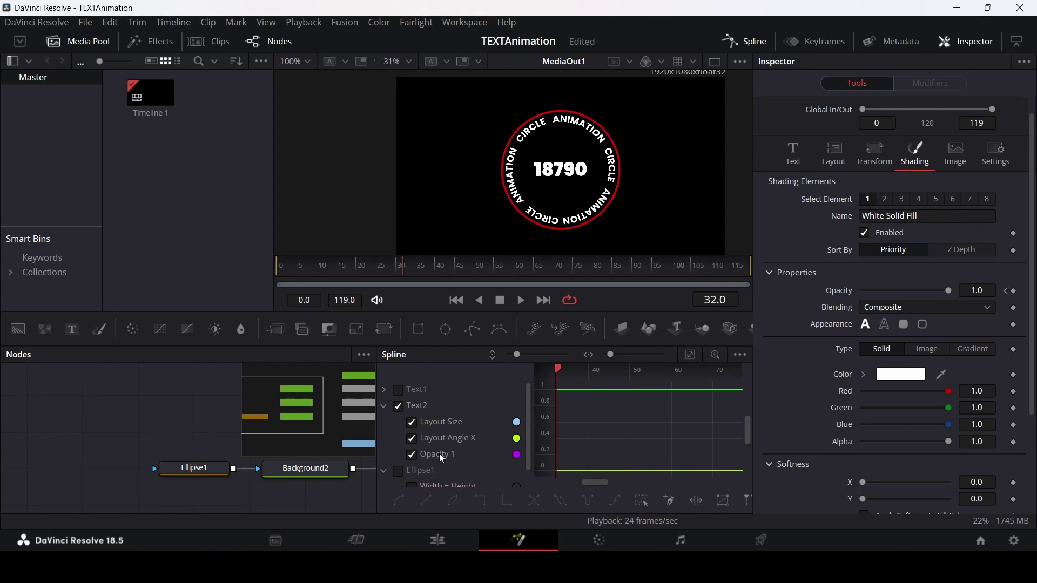
click(412, 457)
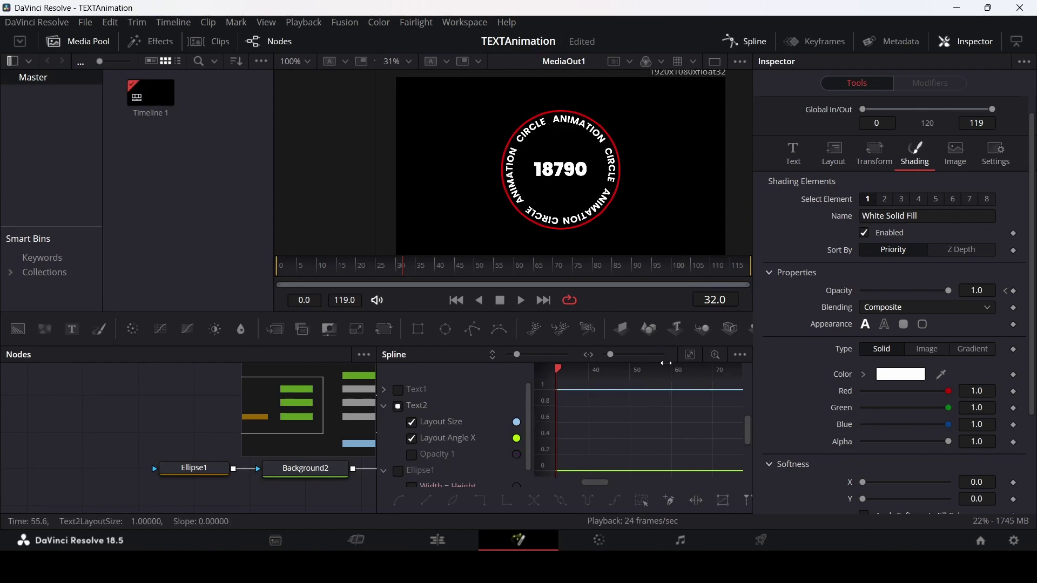
click(690, 355)
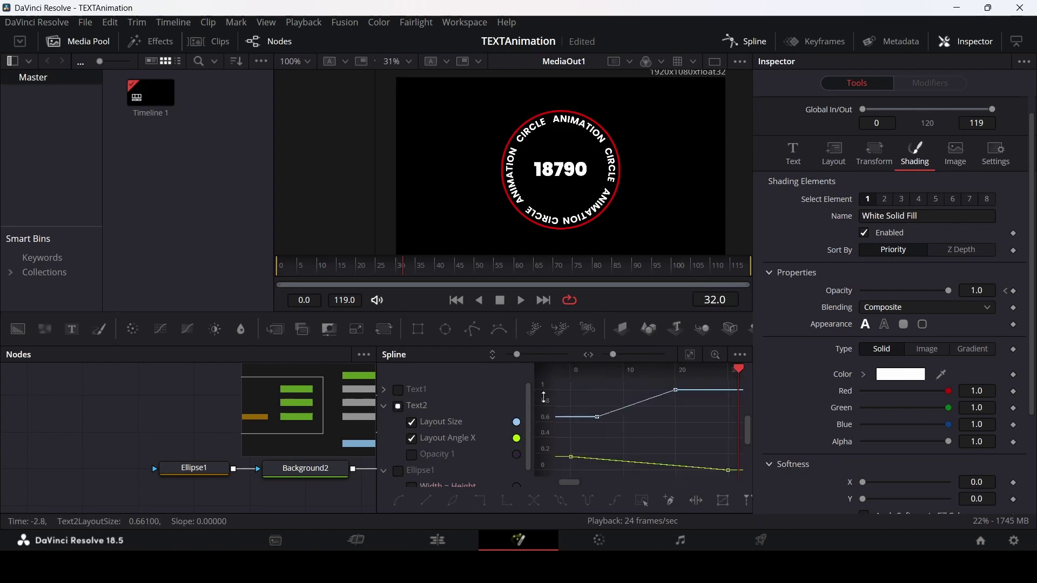
drag(543, 397, 546, 475)
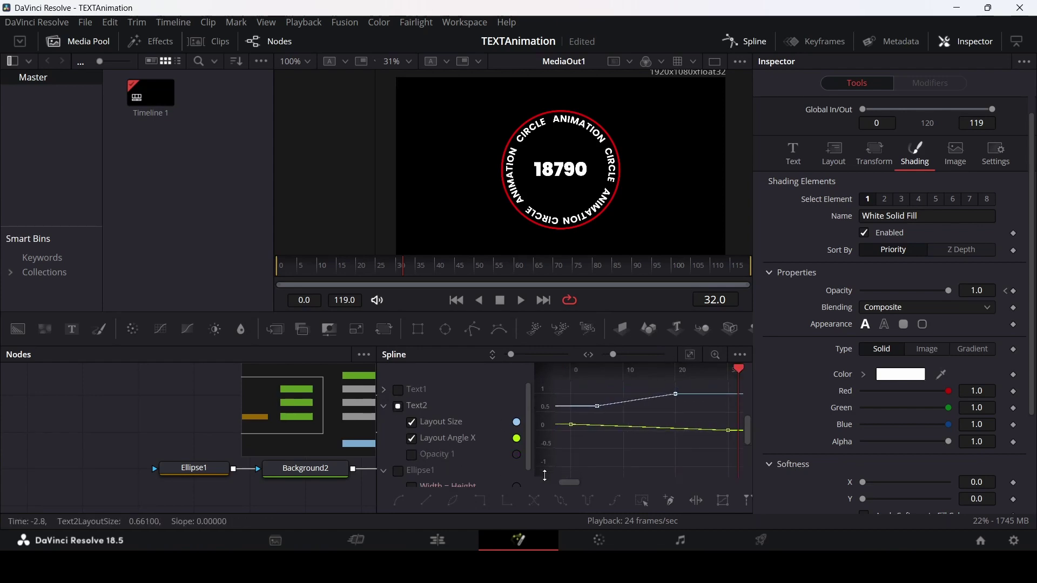
Step: Smooth all keyframes on Text2's Layout Size and Layout Angle X curves, and play back the eased animation
click(696, 354)
drag(710, 376, 548, 449)
drag(633, 456, 733, 382)
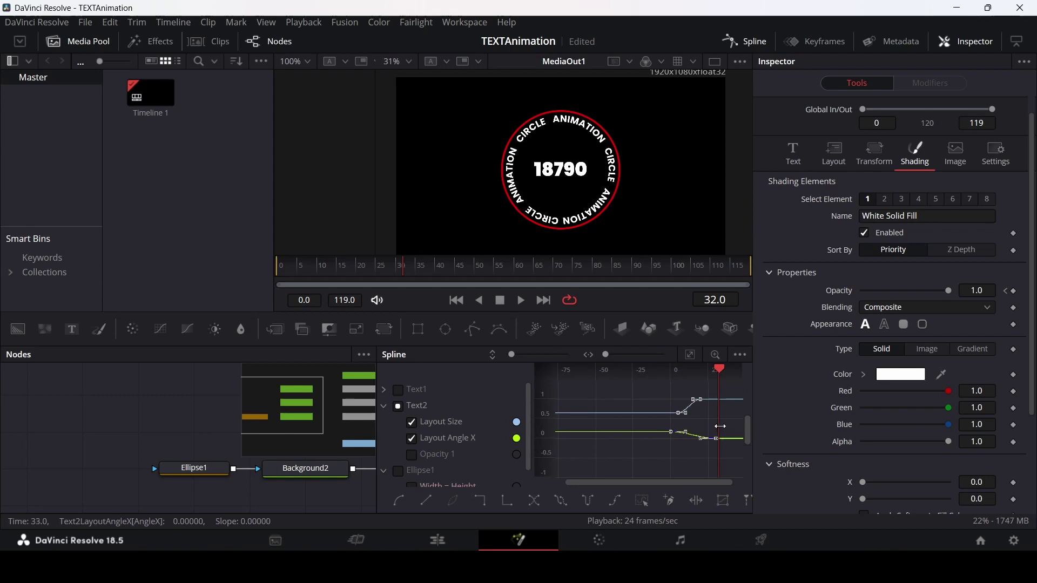
click(683, 469)
click(690, 354)
drag(283, 267, 255, 269)
key(space)
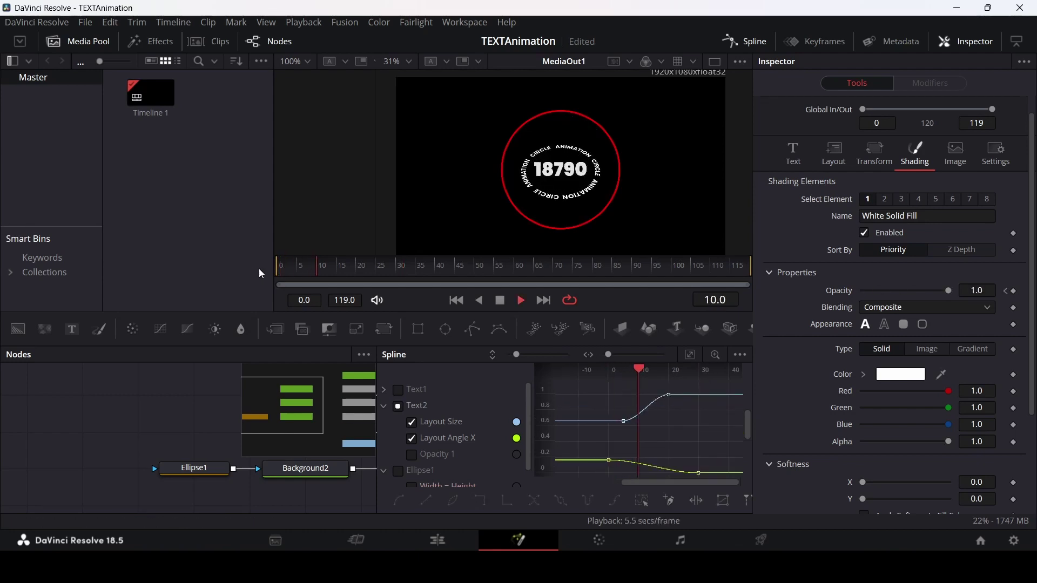
key(space)
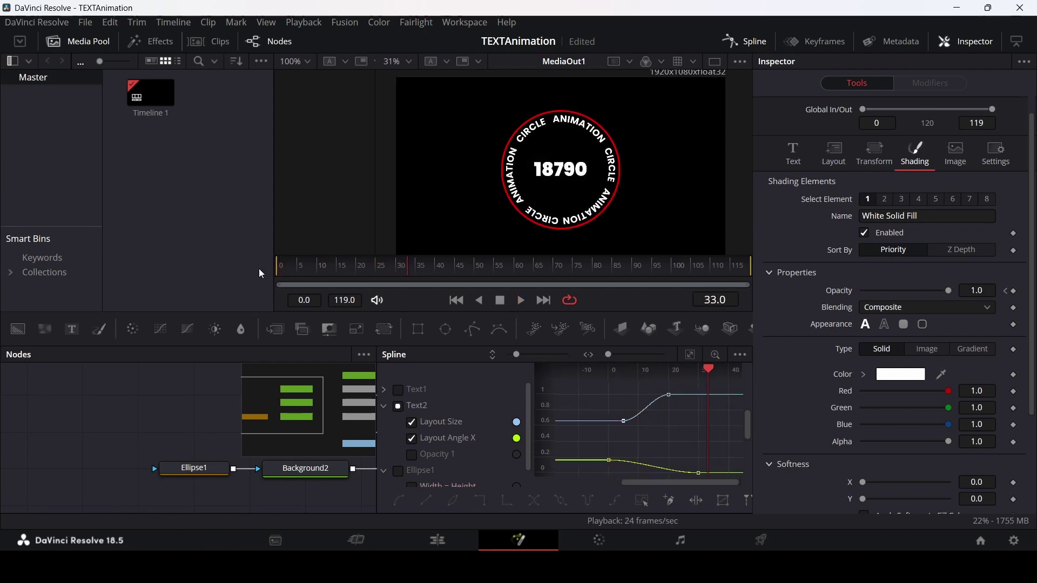
Step: Close the Spline editor, give Ellipse1 the flat cap style, and keyframe its Position and Length at 1.0 on frame 40
click(733, 44)
drag(306, 460, 386, 447)
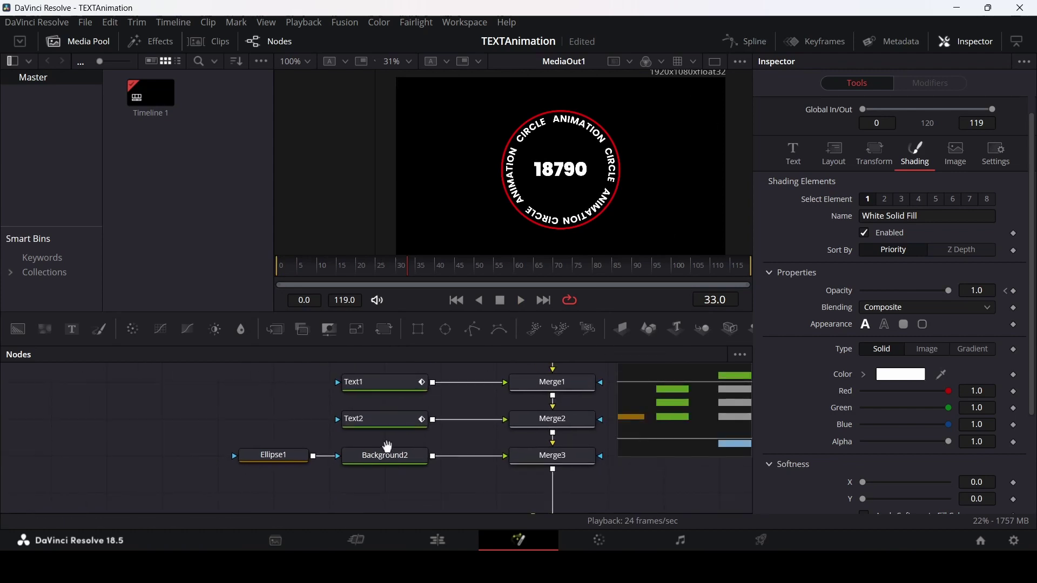
click(291, 460)
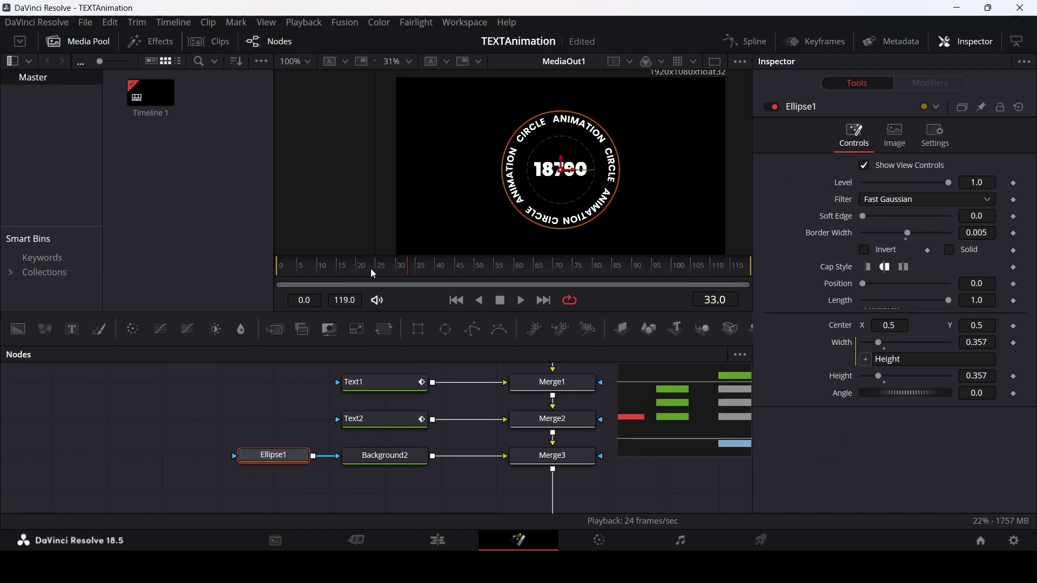
drag(410, 268, 438, 274)
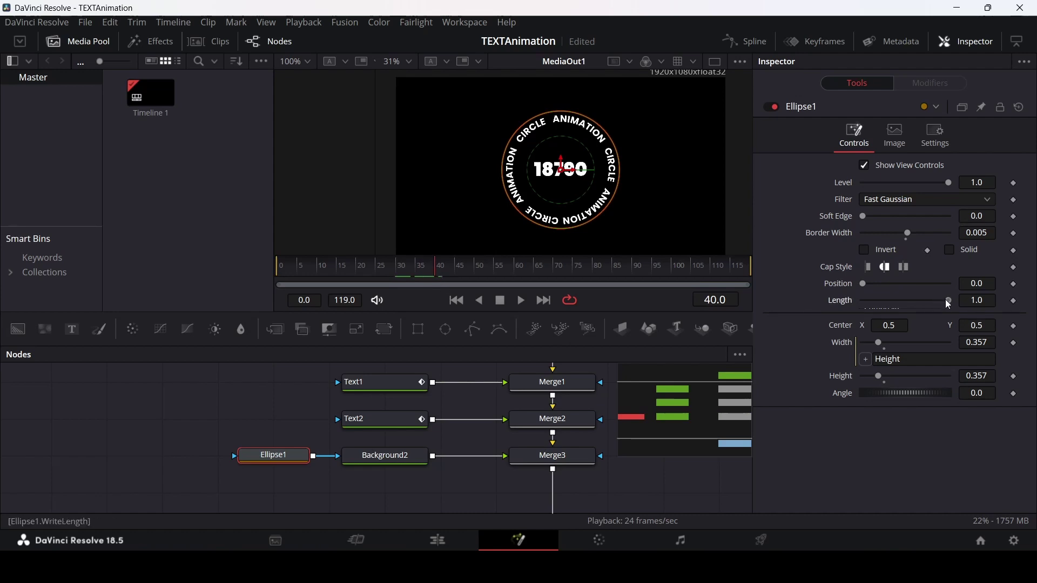
drag(944, 299, 829, 309)
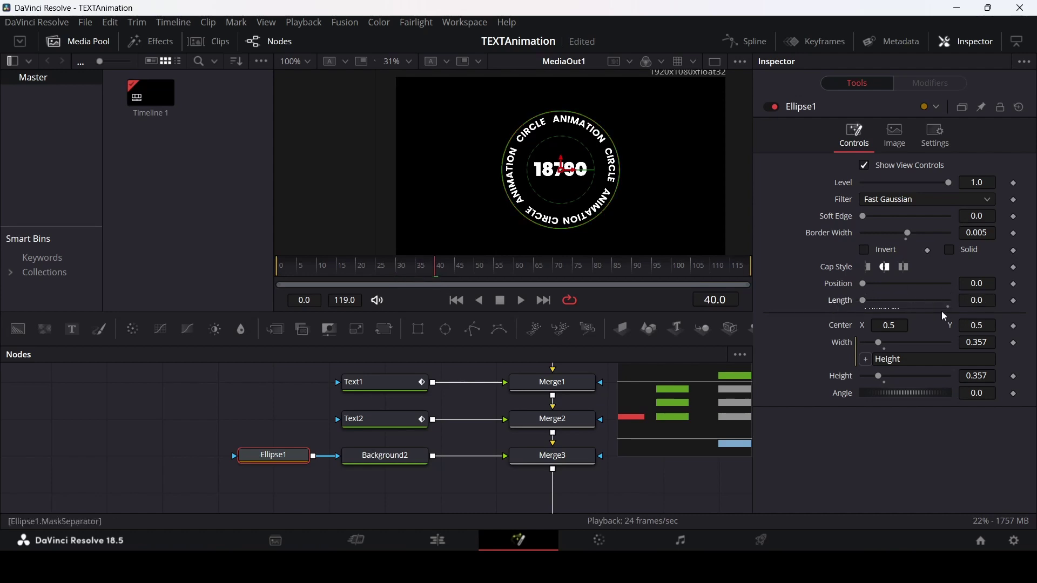
click(867, 268)
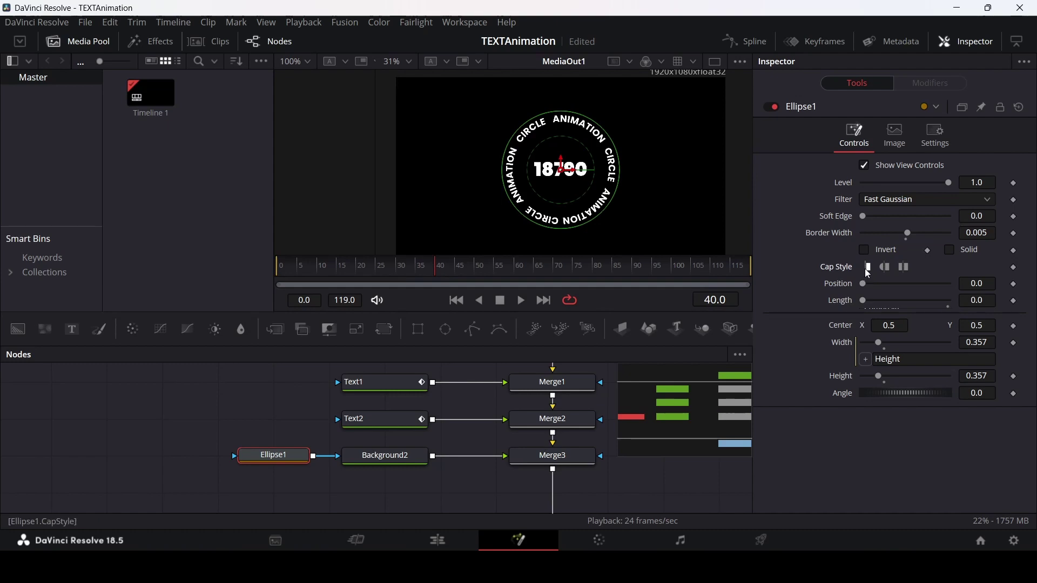
click(1013, 284)
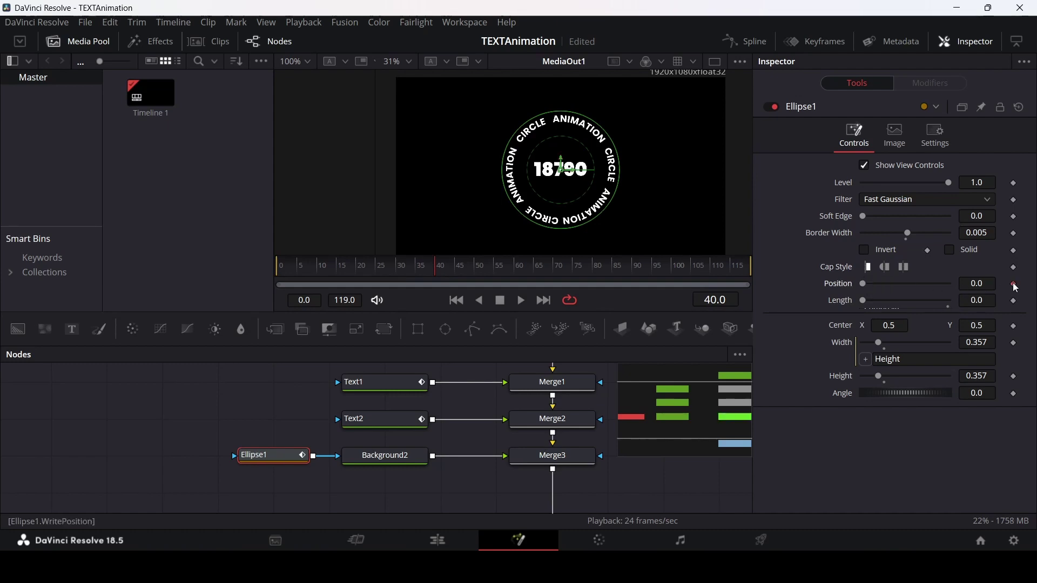
click(1015, 301)
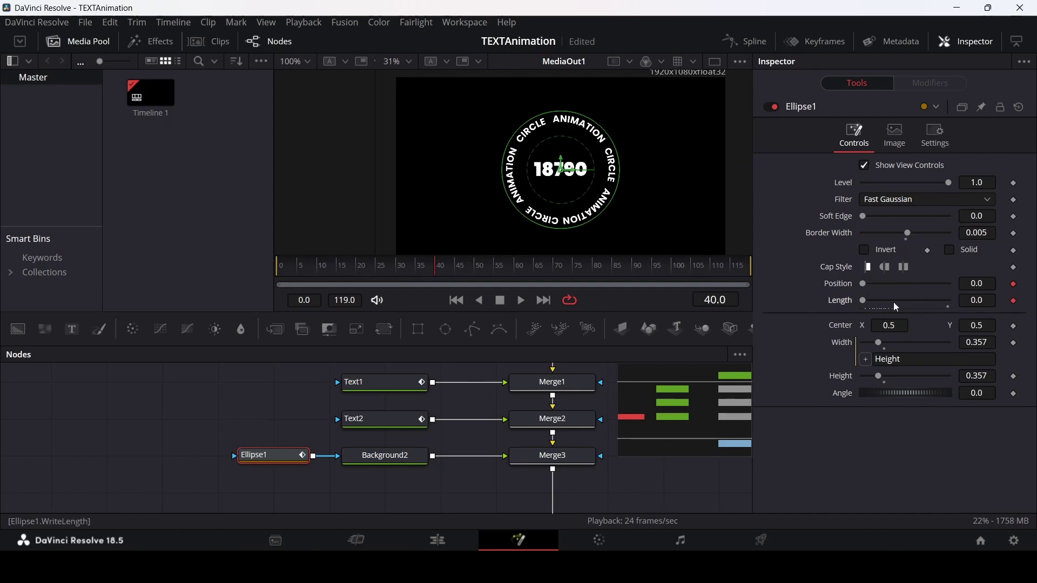
drag(866, 301, 987, 304)
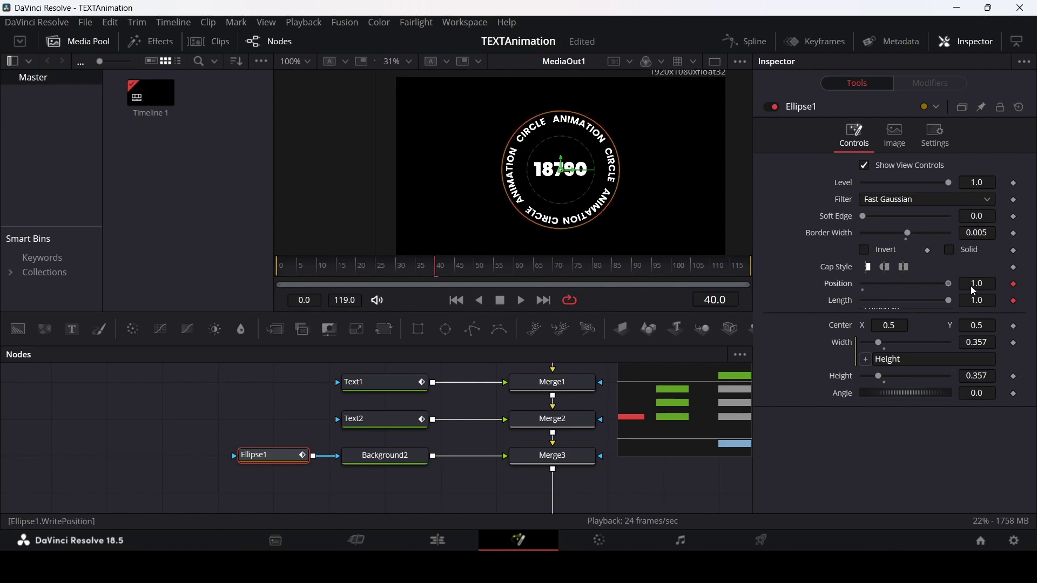
Step: Keyframe Ellipse1's Length and Position at 0.0 on frame 10, and play back the ring drawing on
drag(436, 273, 320, 274)
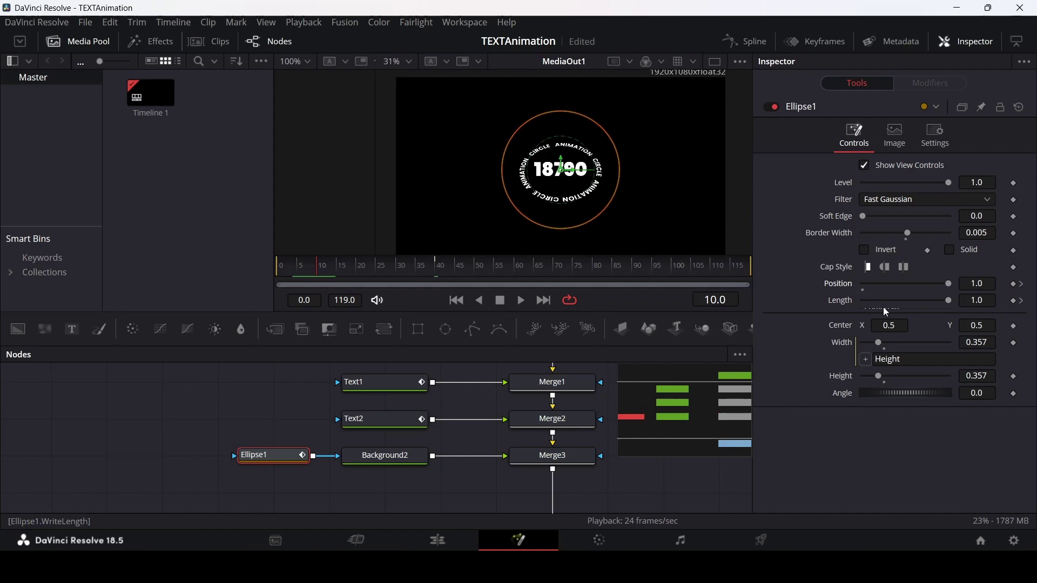
drag(948, 301, 829, 305)
drag(947, 284, 861, 286)
key(space)
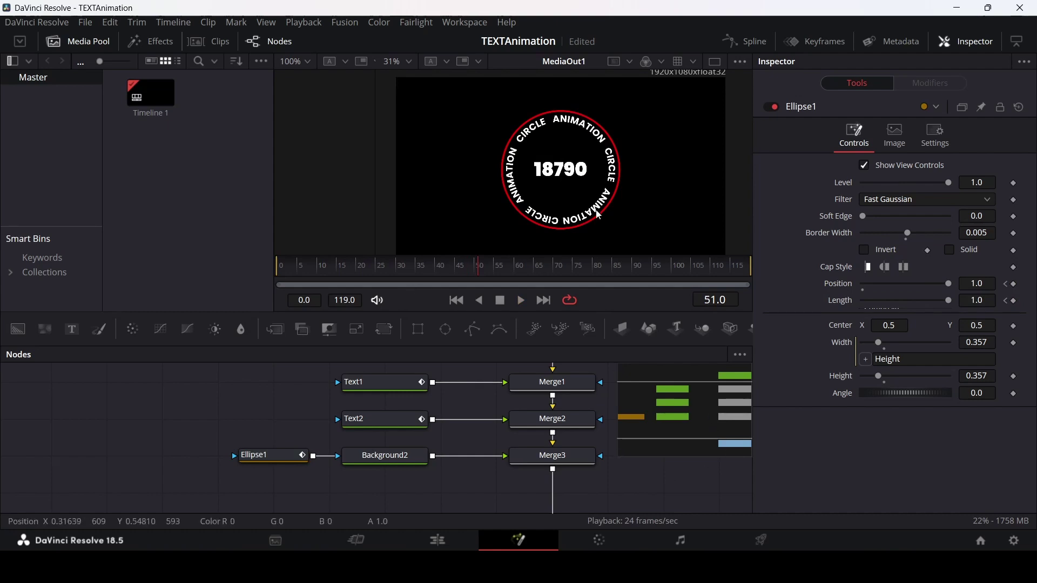
Step: Show only Ellipse1's Position and Length curves in the Spline editor, leaving out the Text1, Text2 and Width = Height curves
click(736, 42)
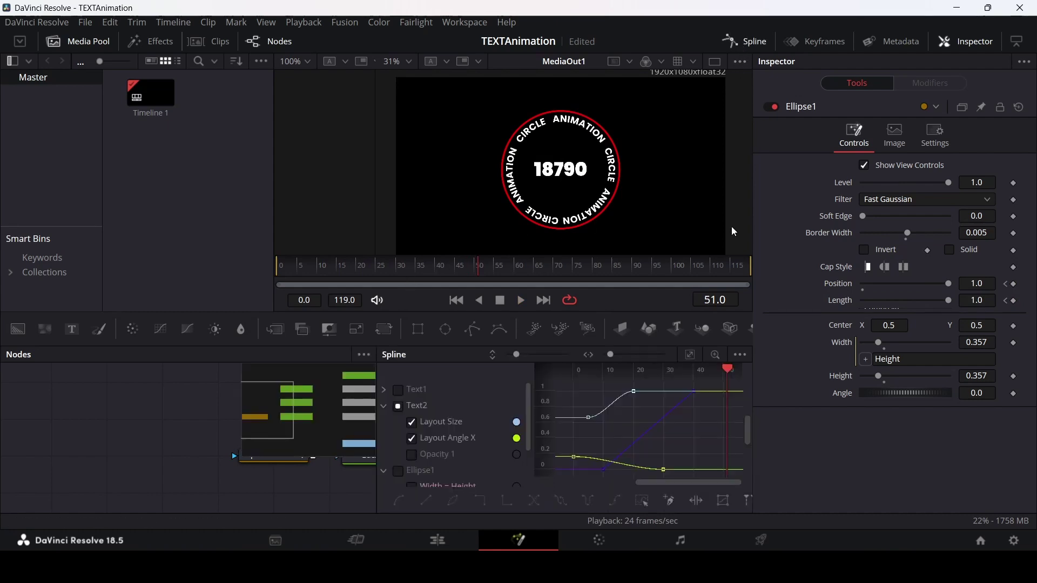
click(384, 405)
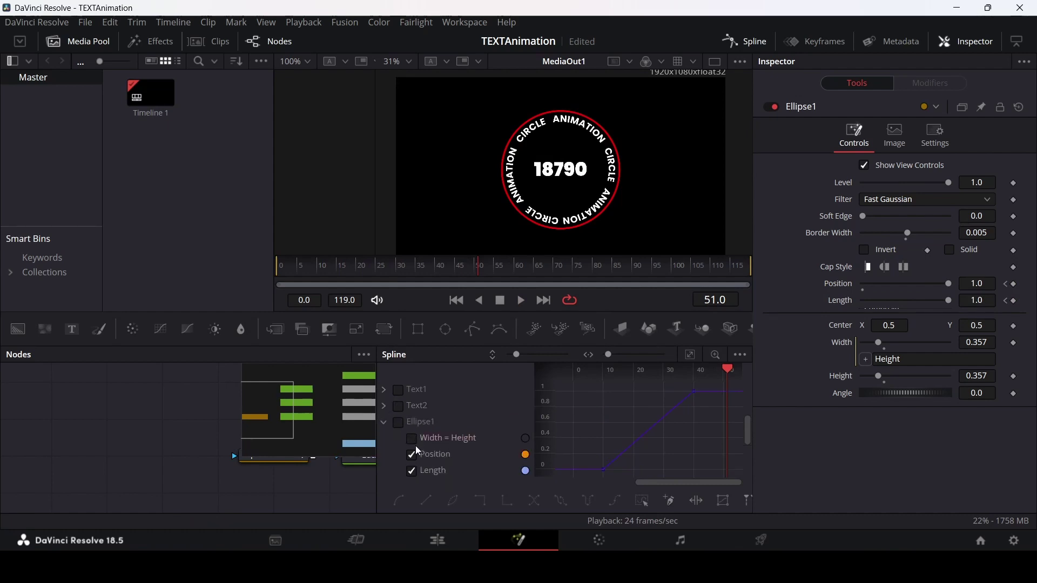
click(690, 354)
drag(544, 403, 545, 449)
drag(612, 463, 742, 374)
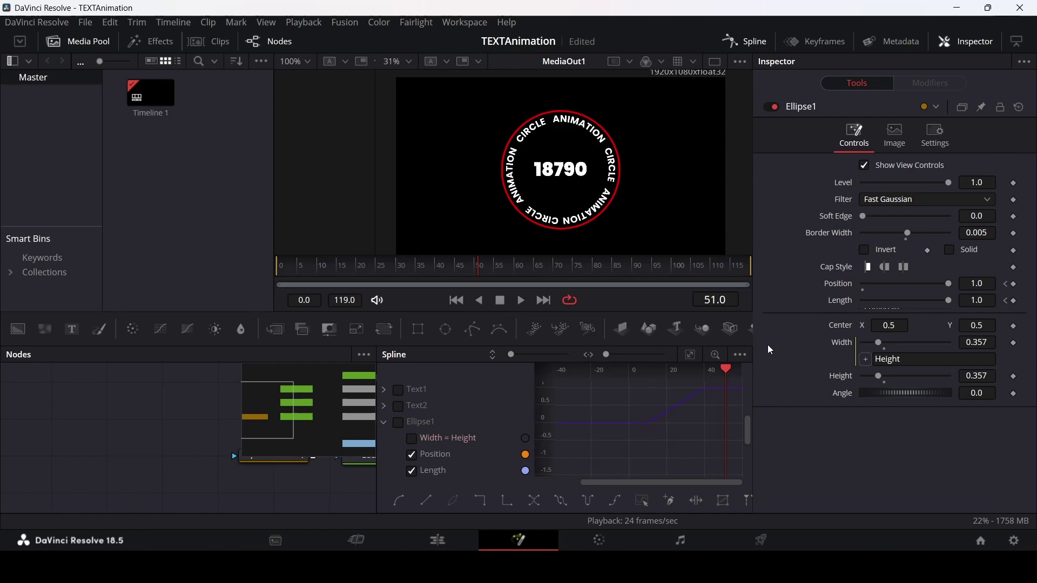
Step: Move the end keyframes of Ellipse1's Position and Length curves to frame 30, and play back the faster ring animation
click(397, 265)
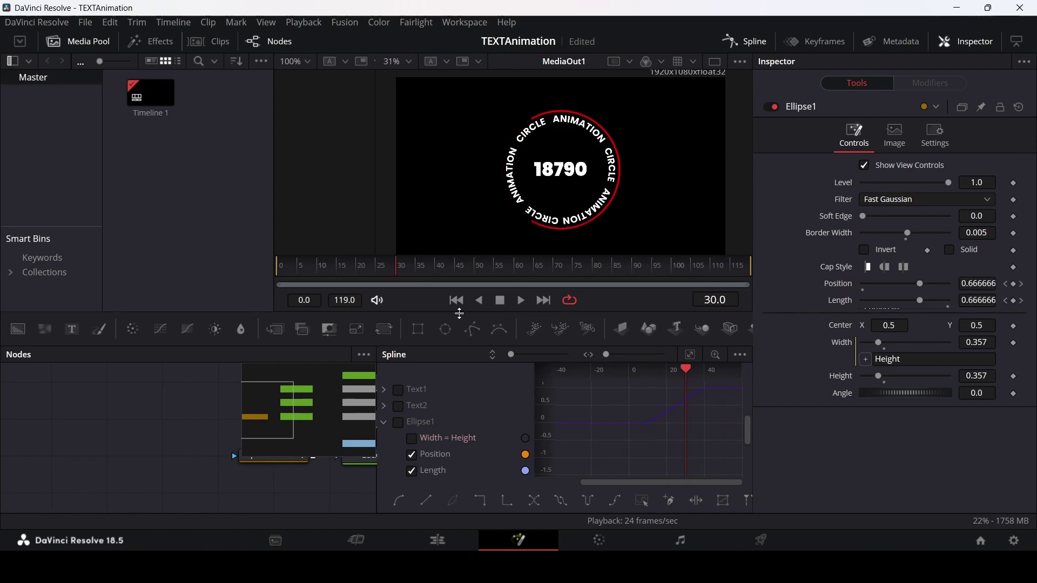
drag(707, 402, 659, 425)
scroll(713, 399, up, 2)
key(space)
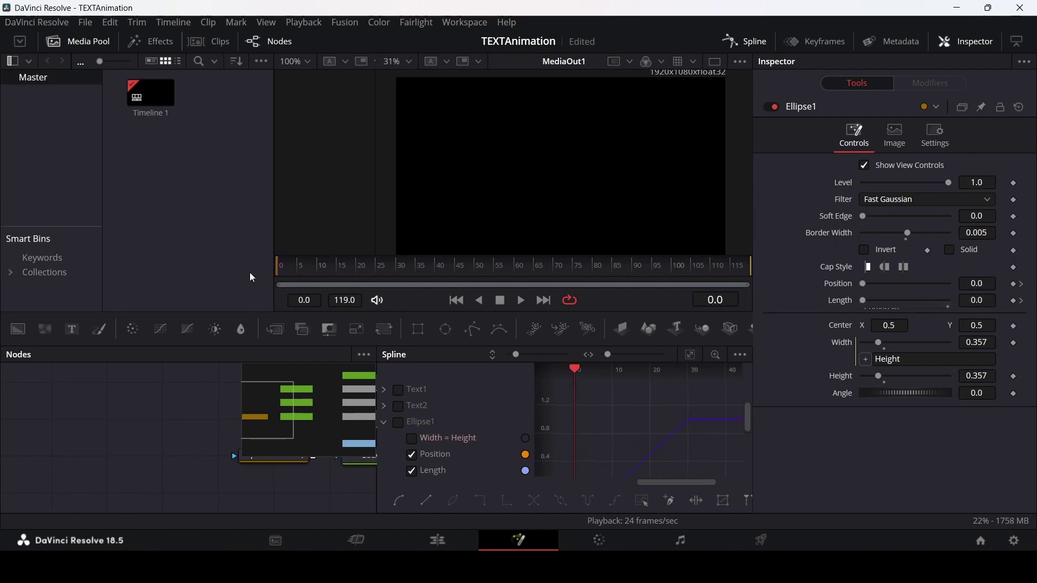
key(space)
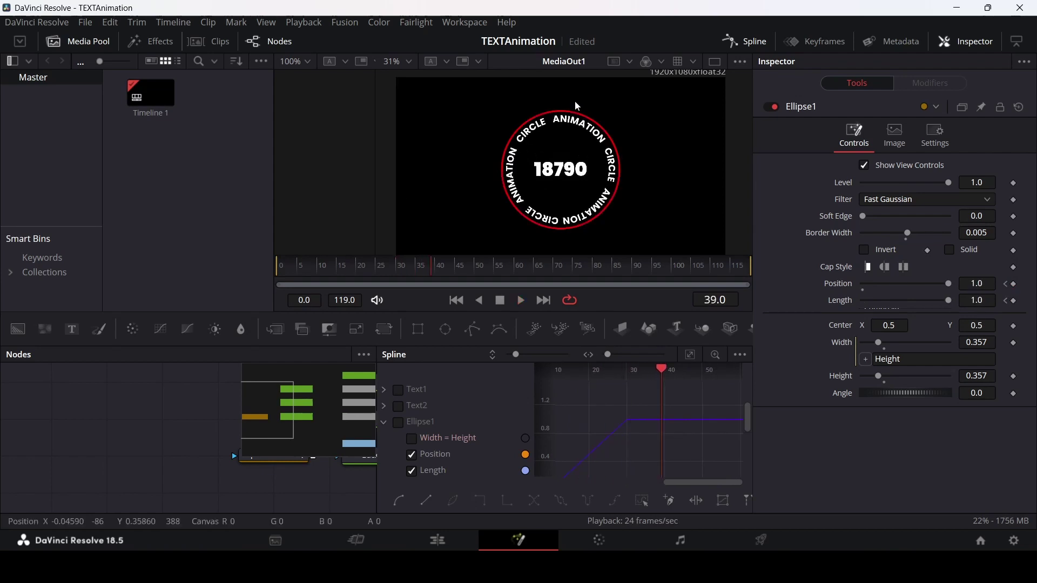
Step: Close the Spline editor and play back the finished Fusion Composition clip from the Edit page timeline
click(744, 42)
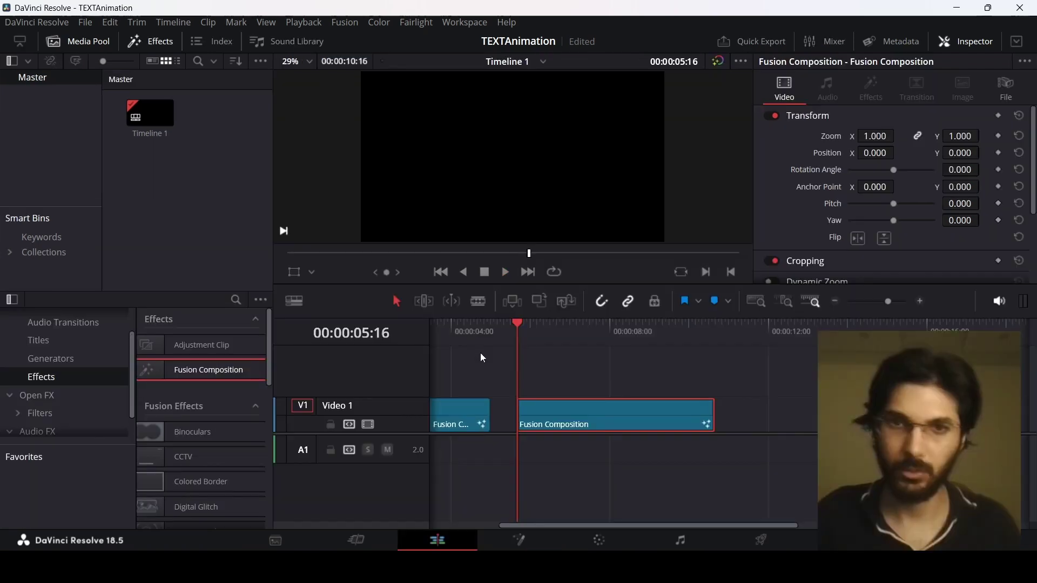
key(space)
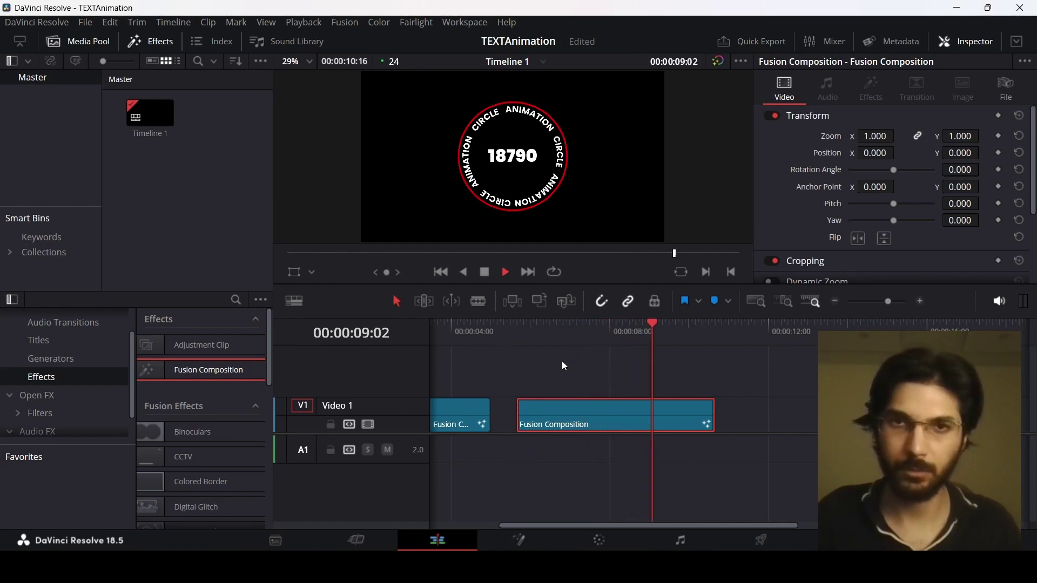
key(space)
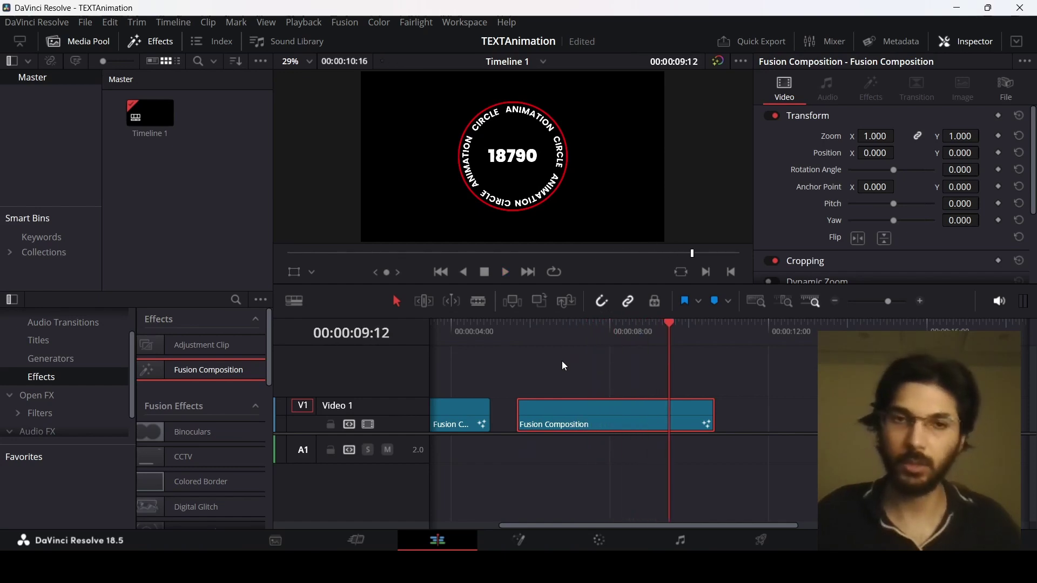